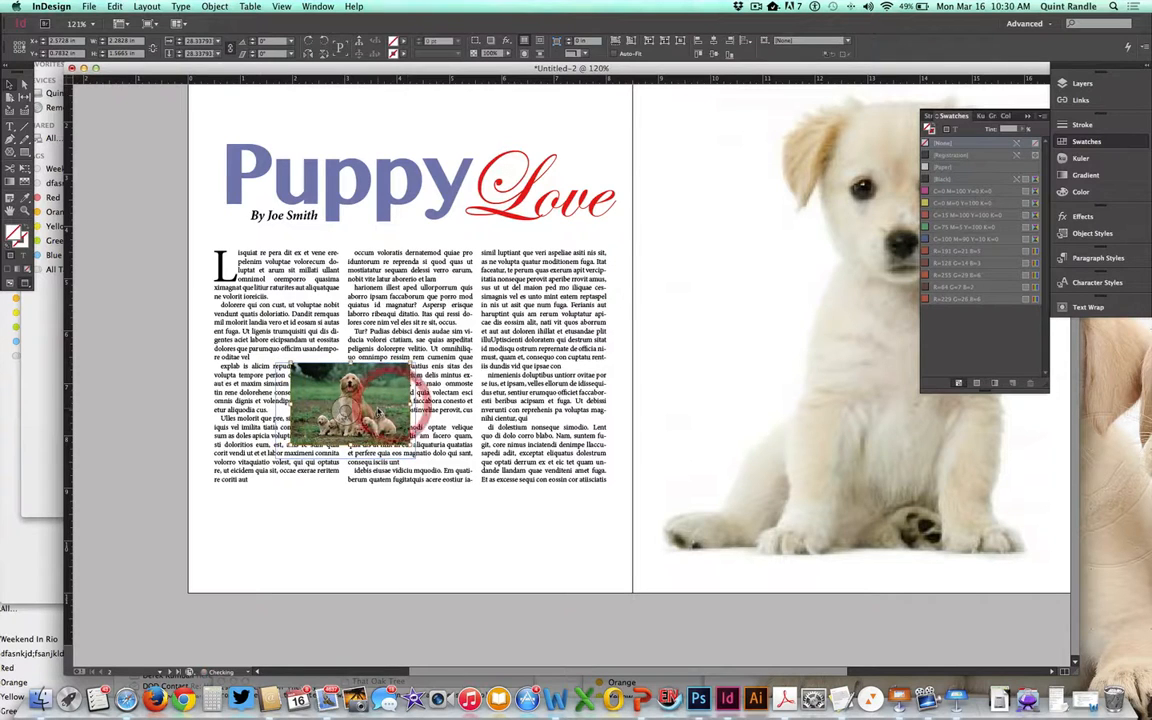
- Nudge the dog family photo left inside its frame and deselect it
key("shift+Left")
key("shift+Left")
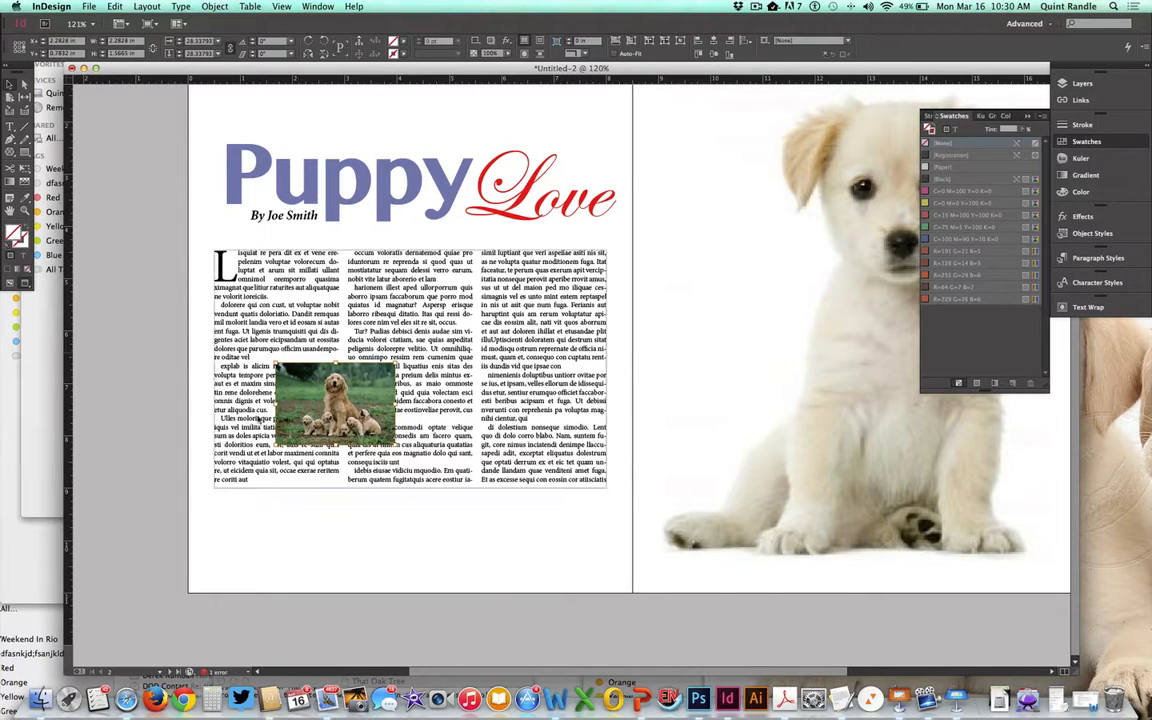
left_click(370, 548)
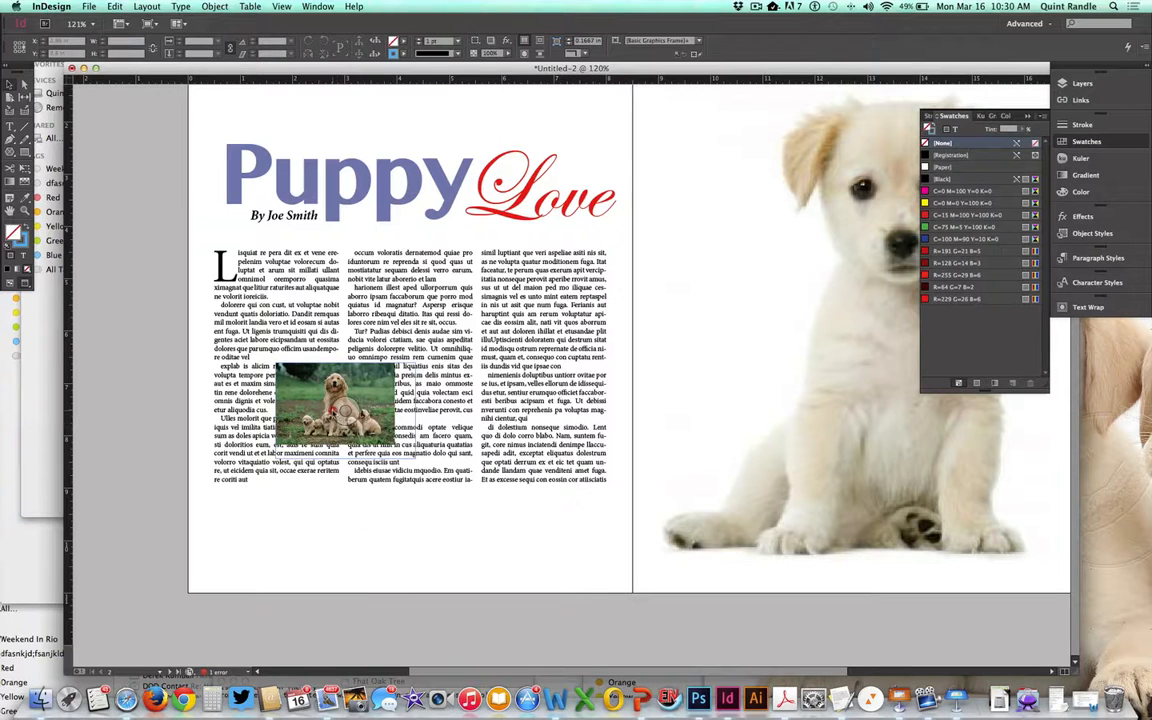
- Try moving the dog family photo down and right within its frame, and undo the move
left_click_drag(334, 411, 414, 480)
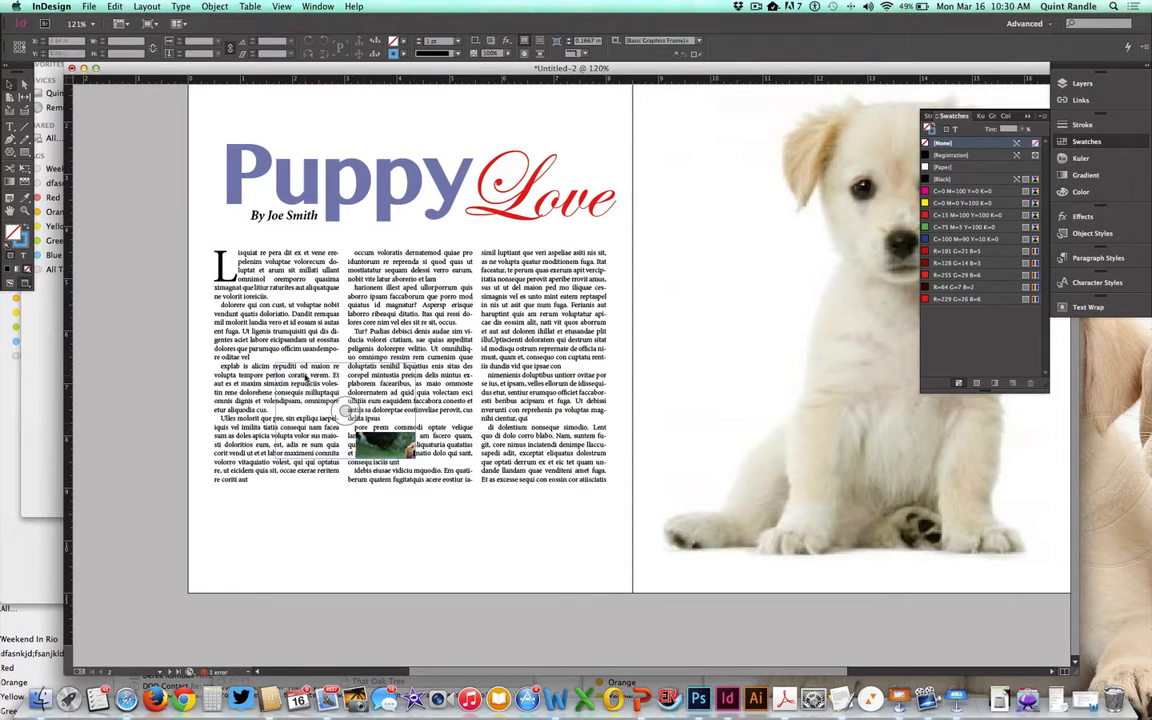
key("super+z")
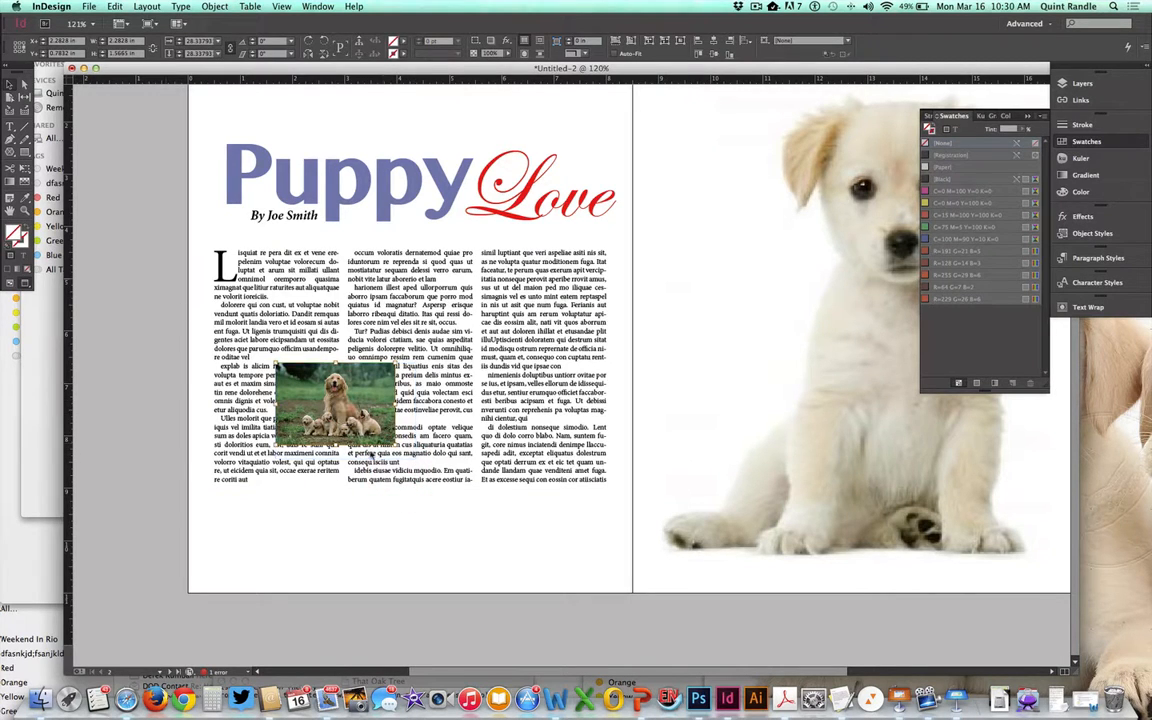
- Move the framed dog family photo to the foot of the middle text column and scale it to column width, about 2.4 by 1.74 in
left_click(426, 537)
left_click(340, 385)
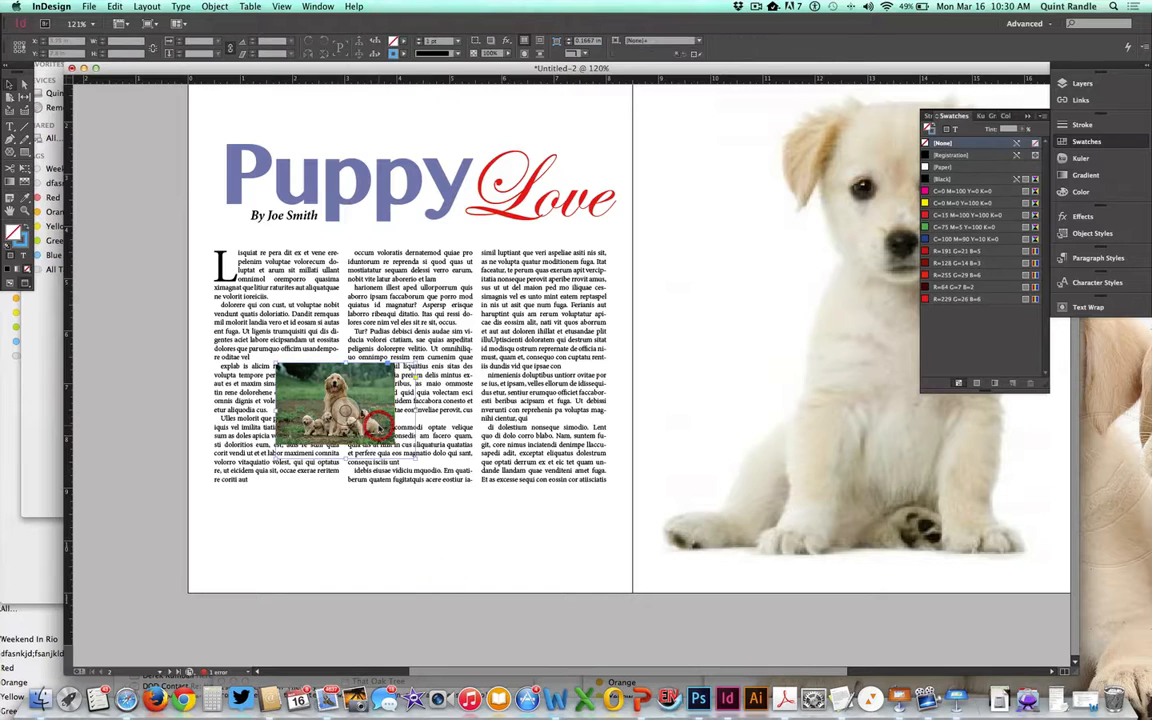
left_click_drag(415, 460, 430, 490)
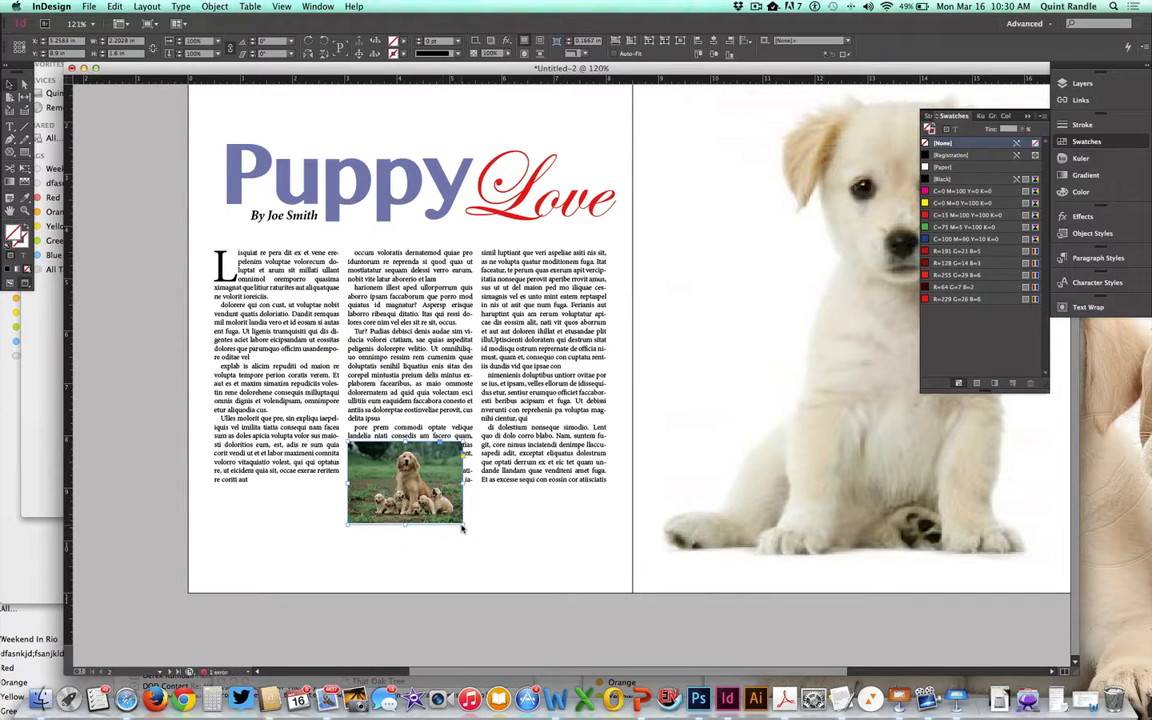
left_click_drag(461, 527, 472, 531)
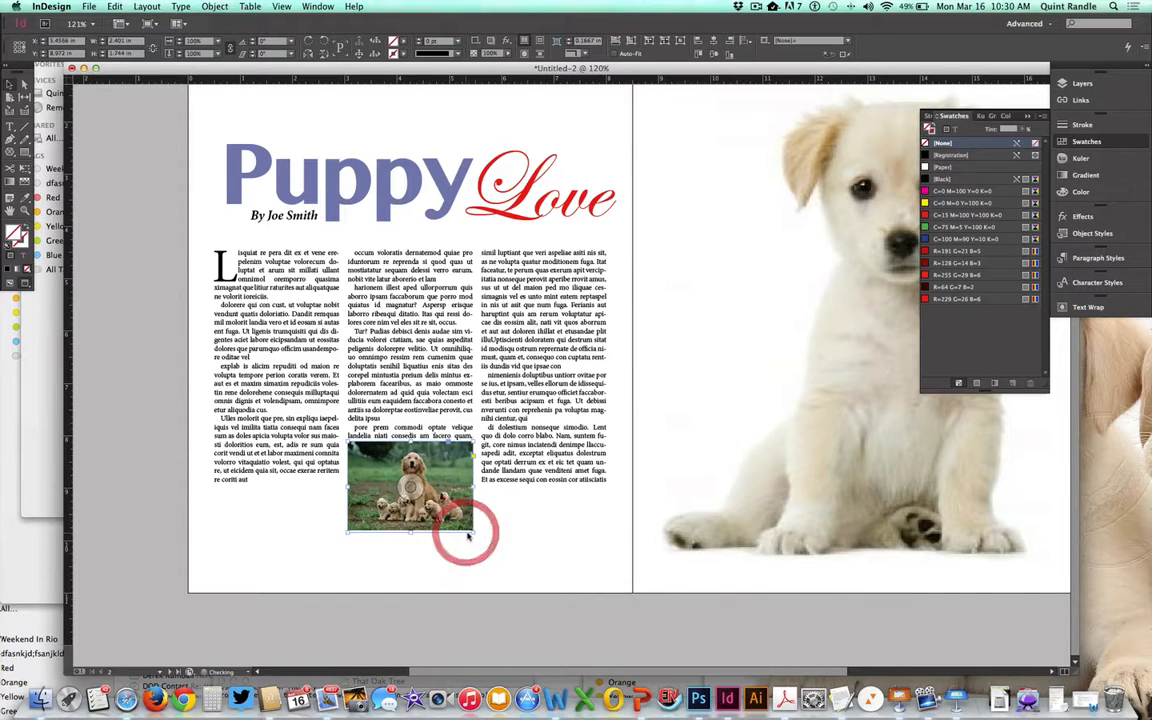
left_click(145, 7)
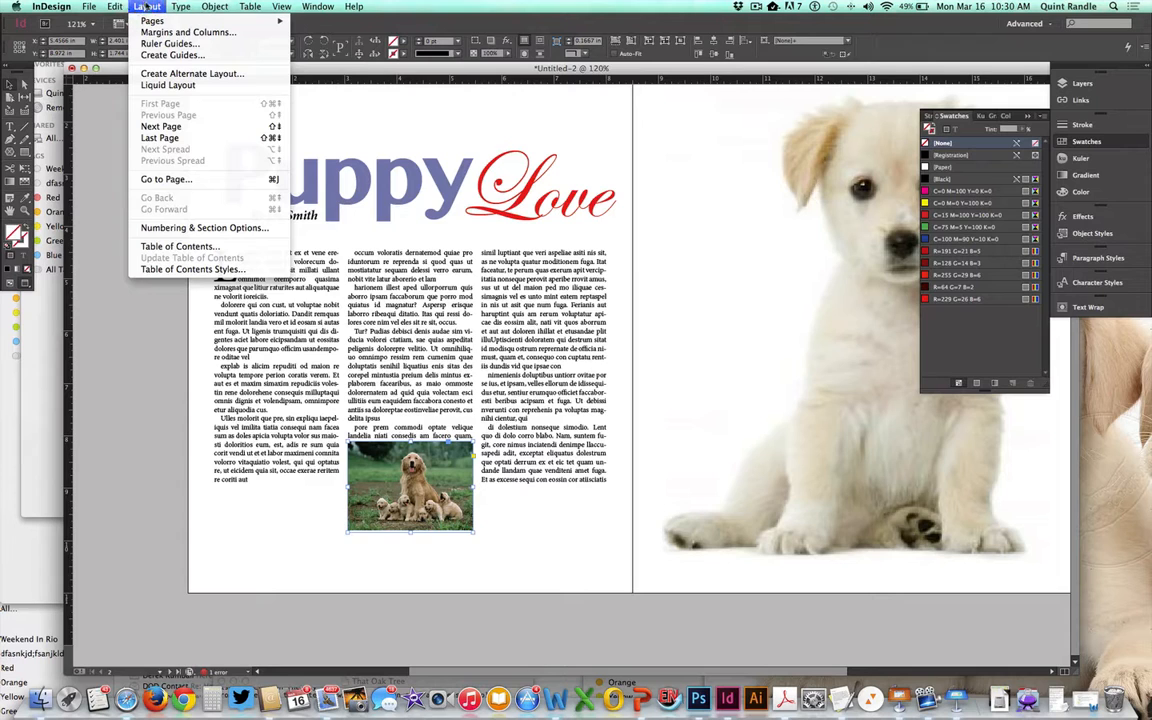
left_click(187, 7)
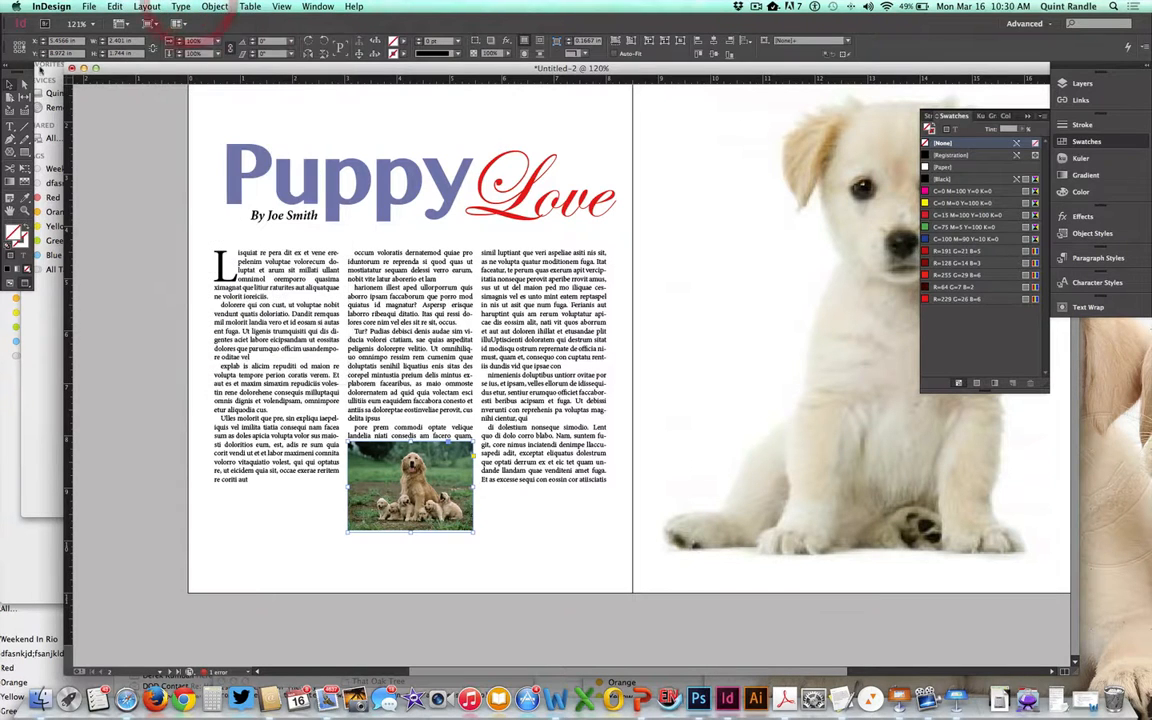
- Move the dog family photo up so its lower edge lines up with the article's last text lines
left_click(513, 607)
left_click_drag(410, 487, 410, 438)
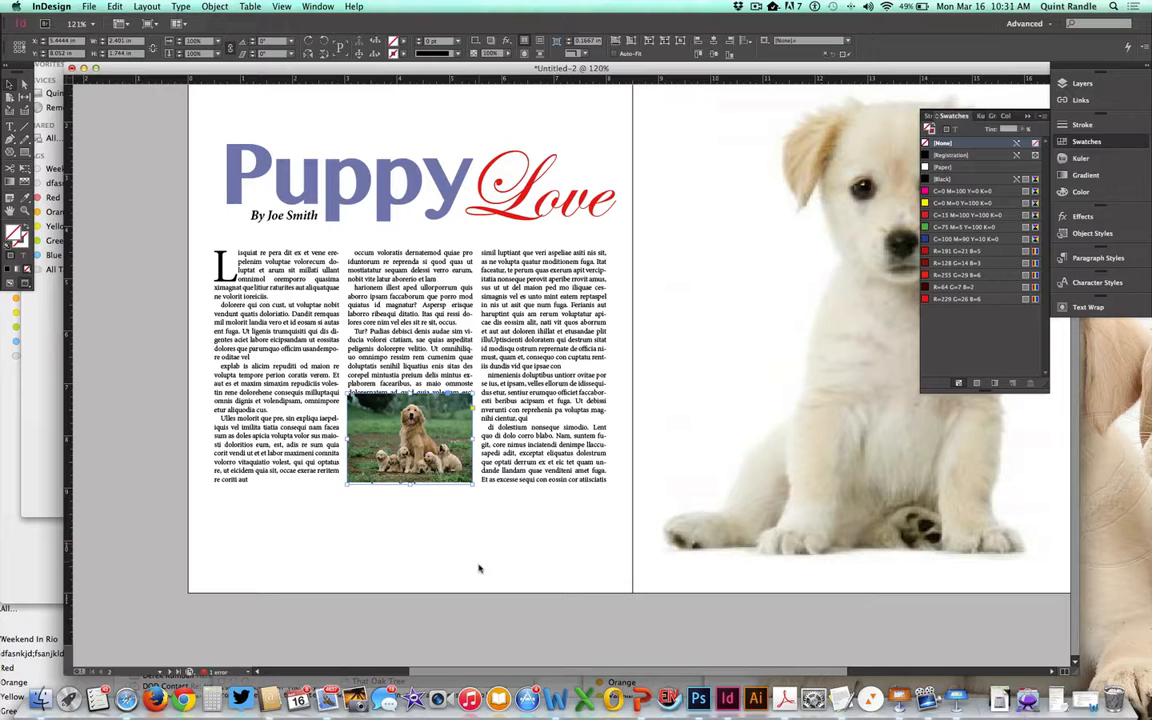
left_click(331, 6)
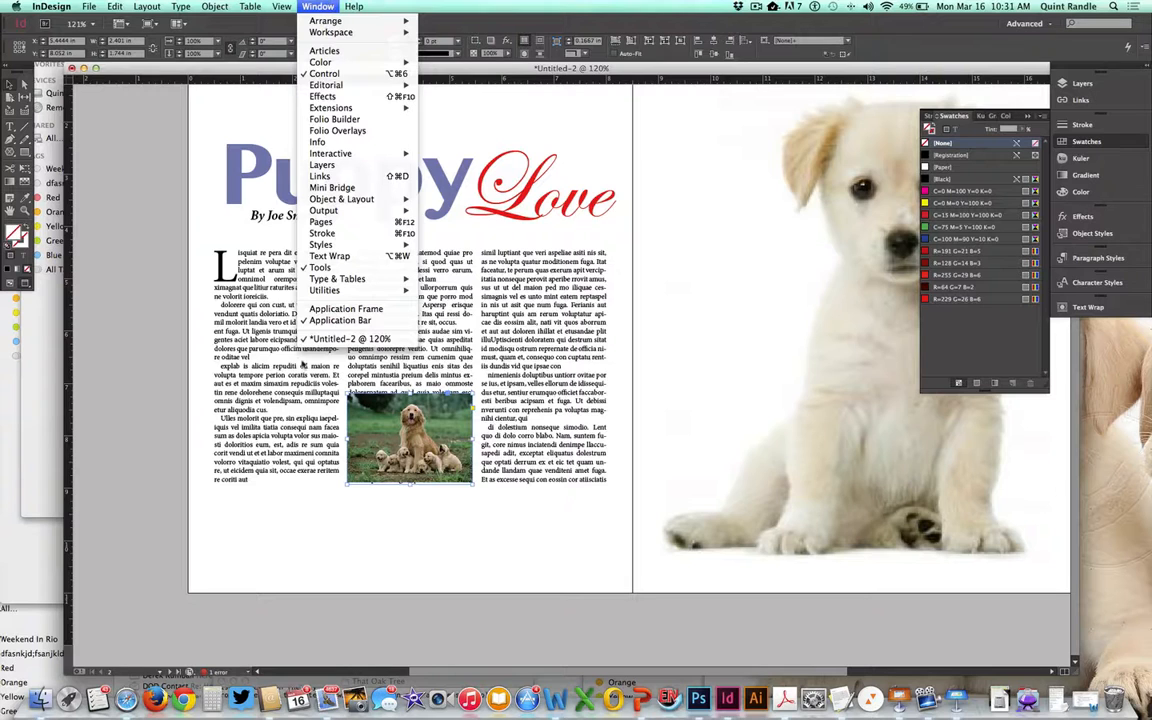
left_click(684, 476)
left_click(338, 341)
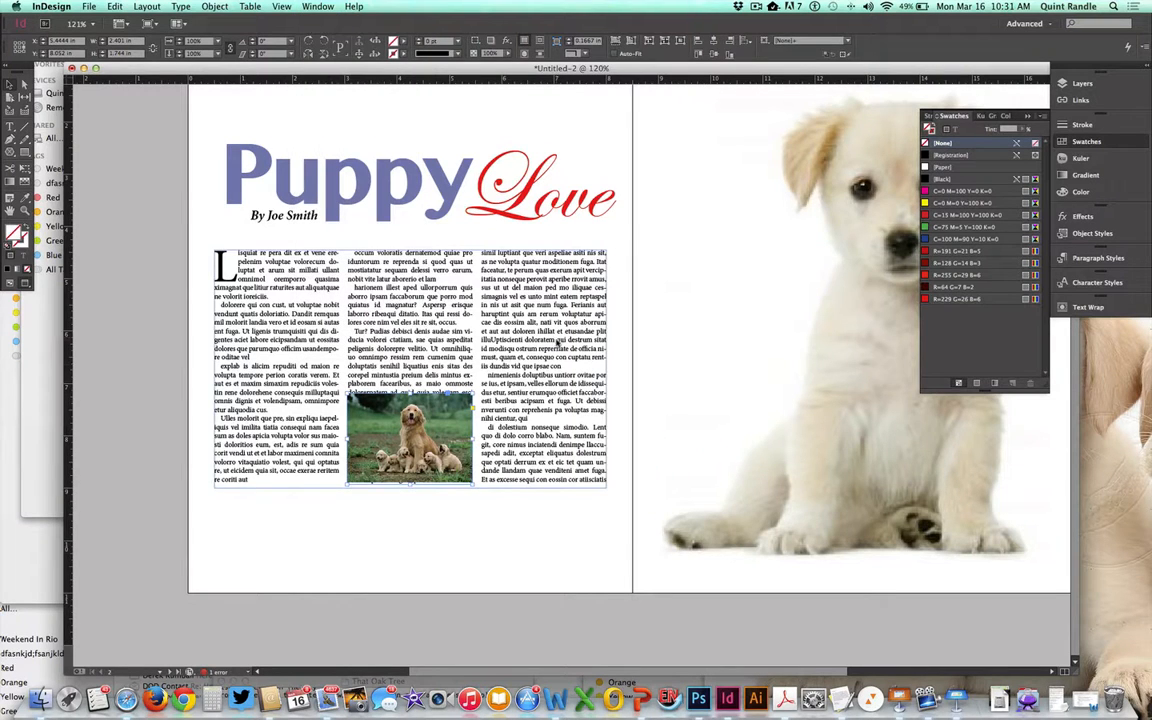
left_click(412, 435)
left_click(533, 339)
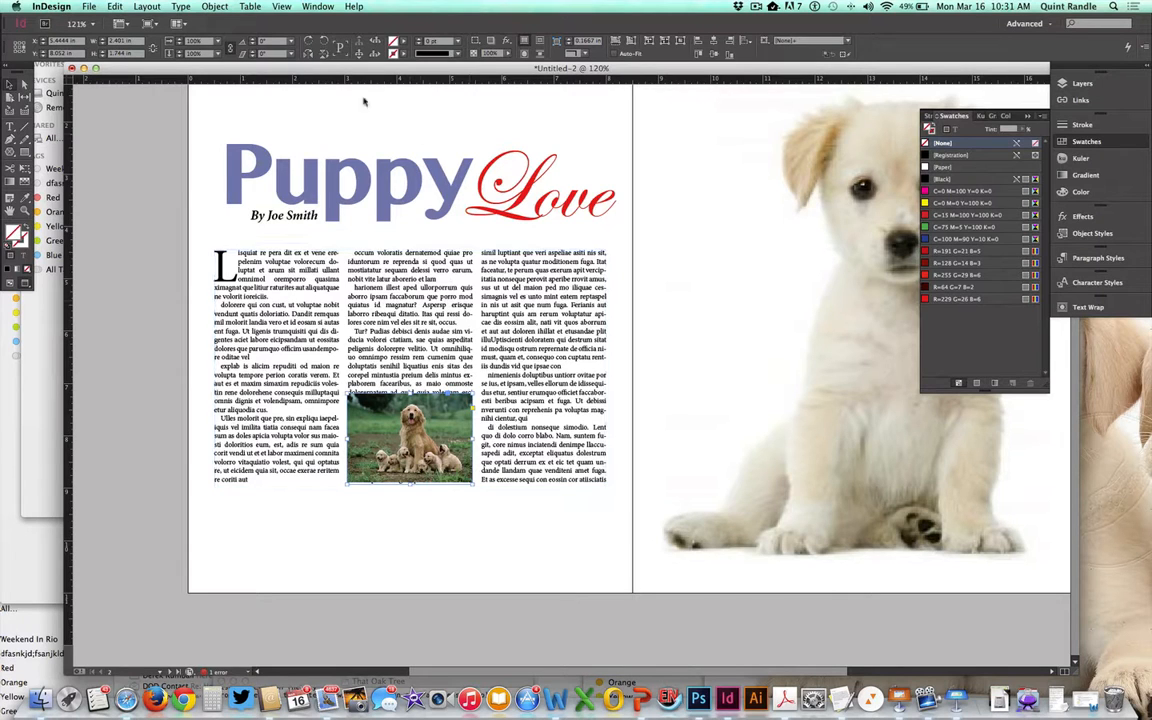
- Show the Text Wrap settings and apply Wrap around object shape to the dog family photo
left_click(211, 7)
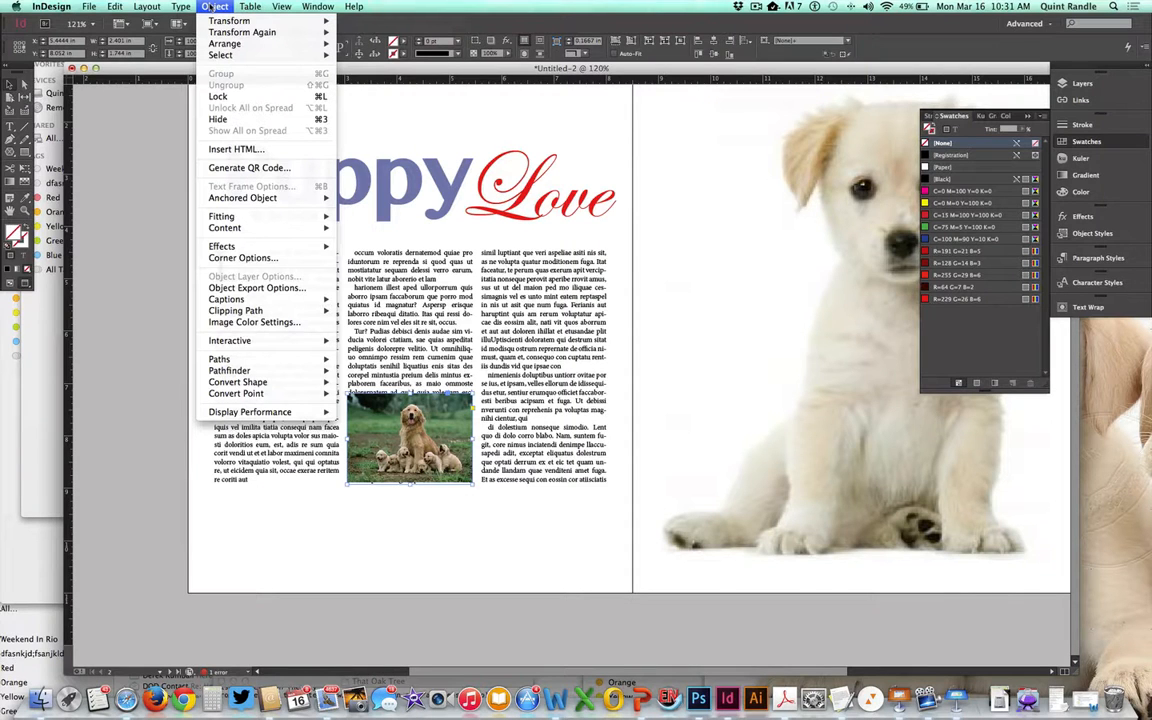
mouse_move(322, 7)
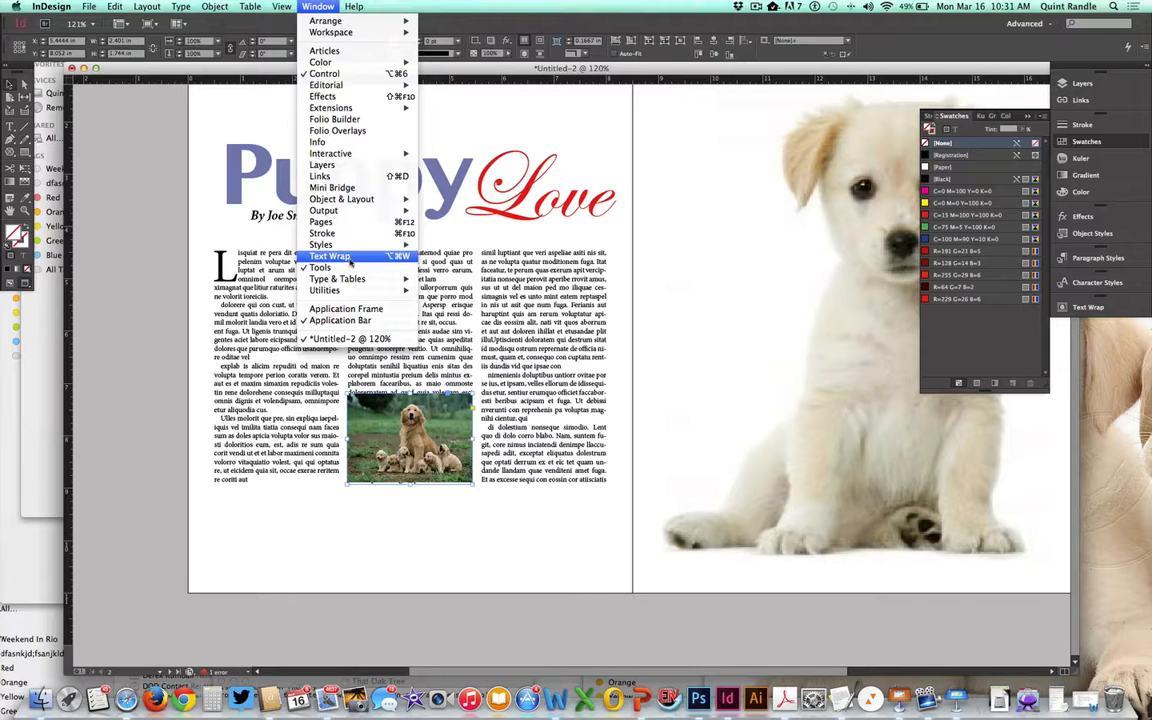
left_click(350, 257)
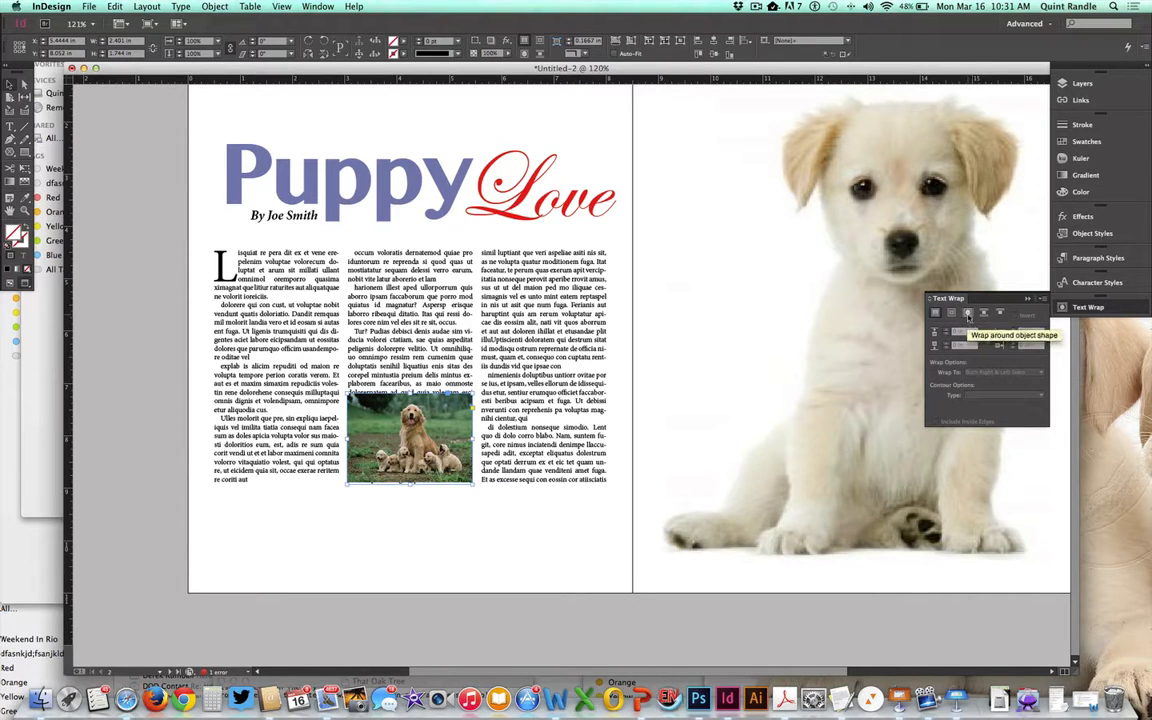
left_click(968, 316)
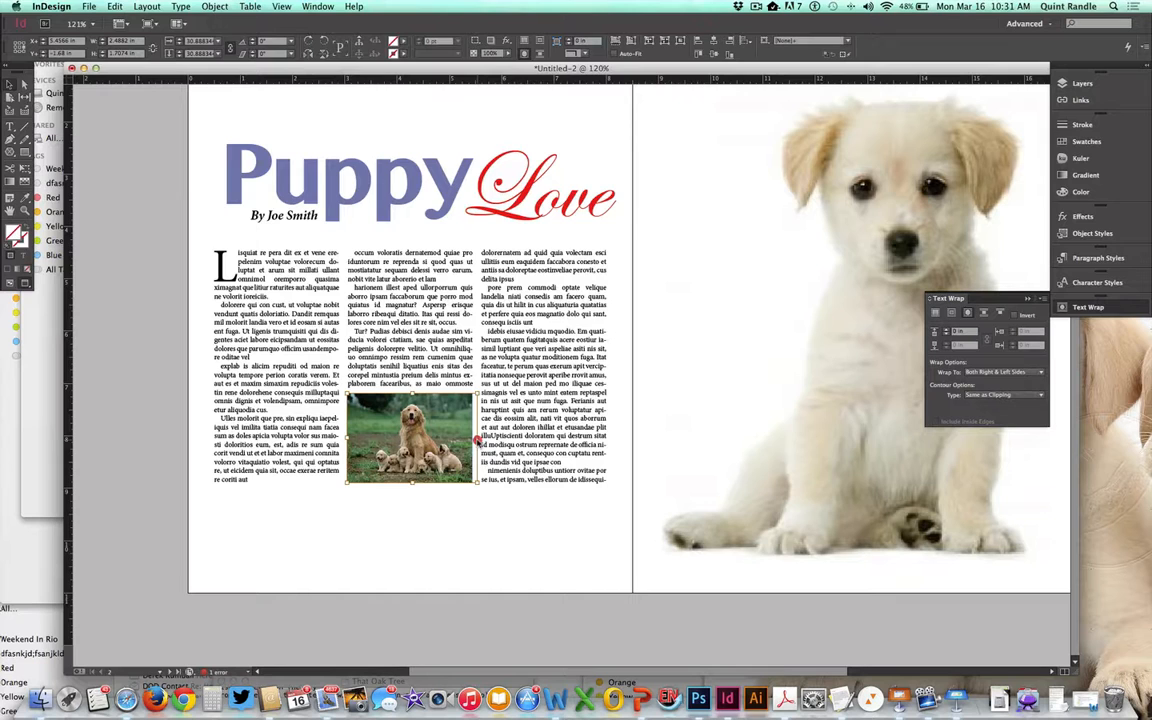
- Narrow the image inside the dog family photo's frame to 2.401 in so it matches the frame
left_click_drag(477, 440, 474, 443)
left_click(475, 443)
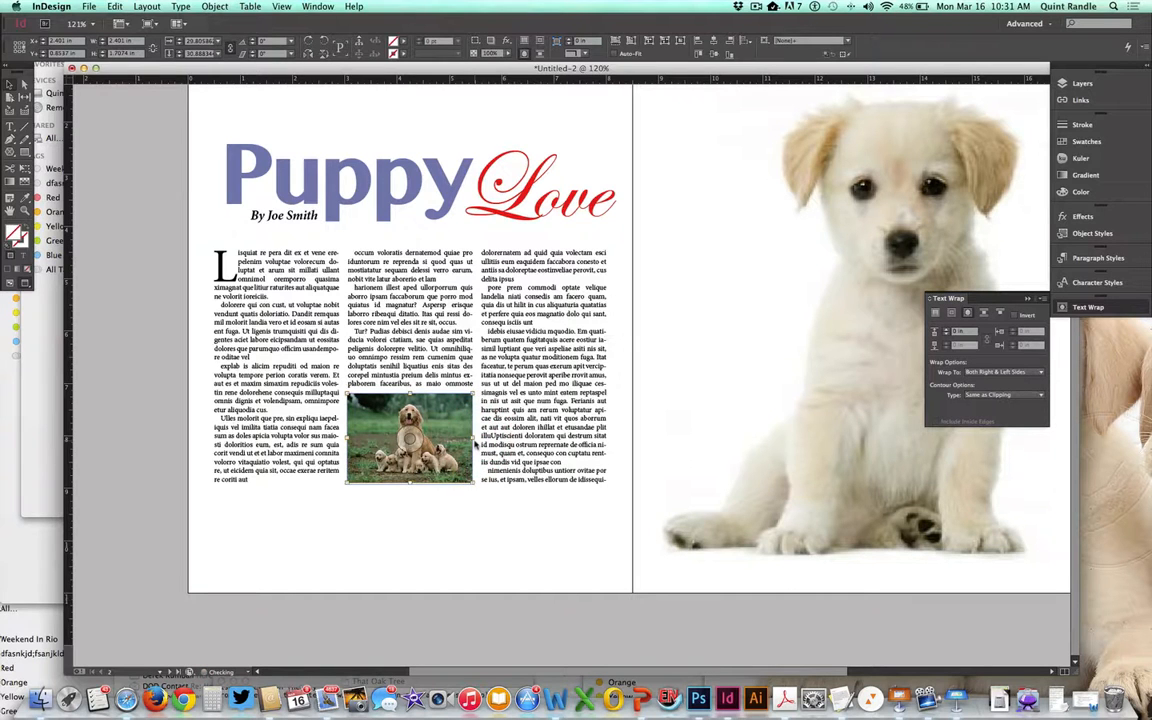
- Change the dog family photo's text wrap to Wrap around bounding box
scroll(531, 476, "right", 3)
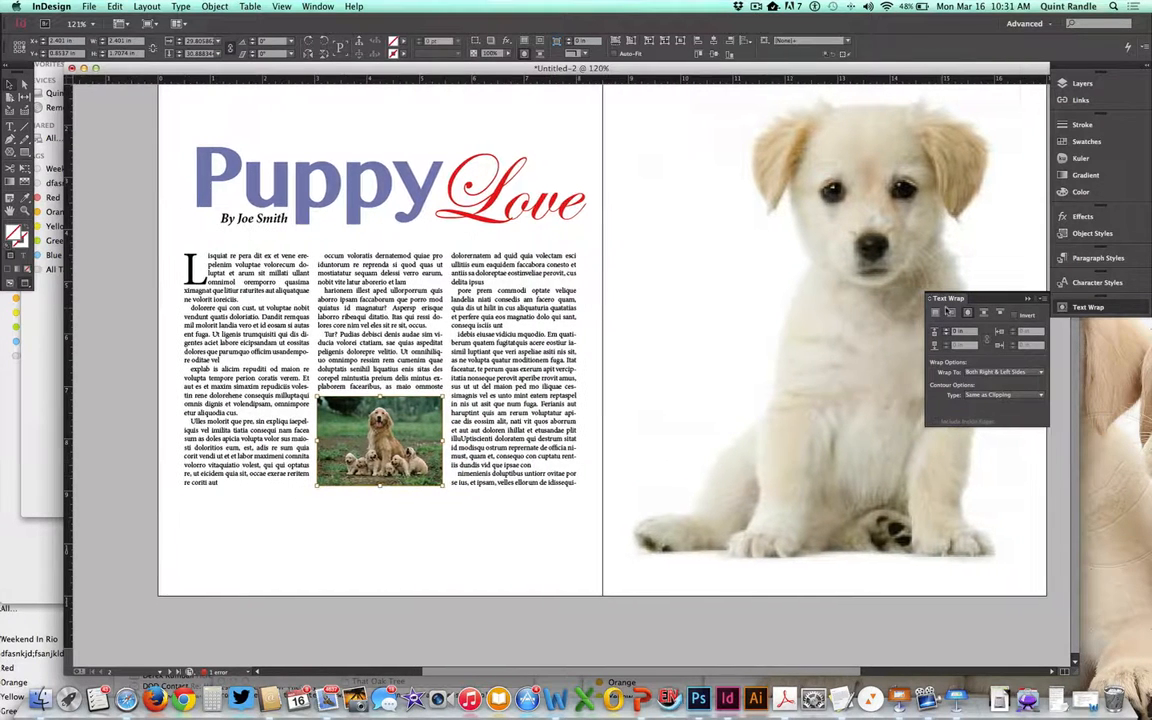
left_click(951, 313)
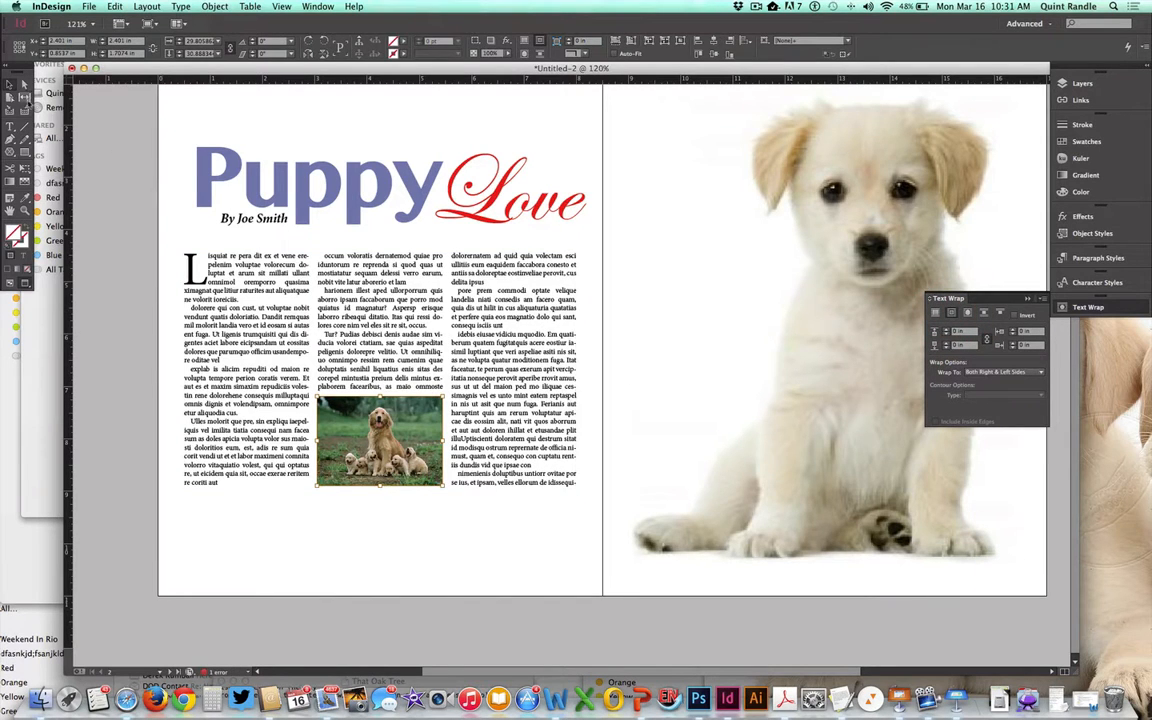
- Try moving the dog family photo across the second and third columns to test the wrap, and undo the move
left_click(9, 85)
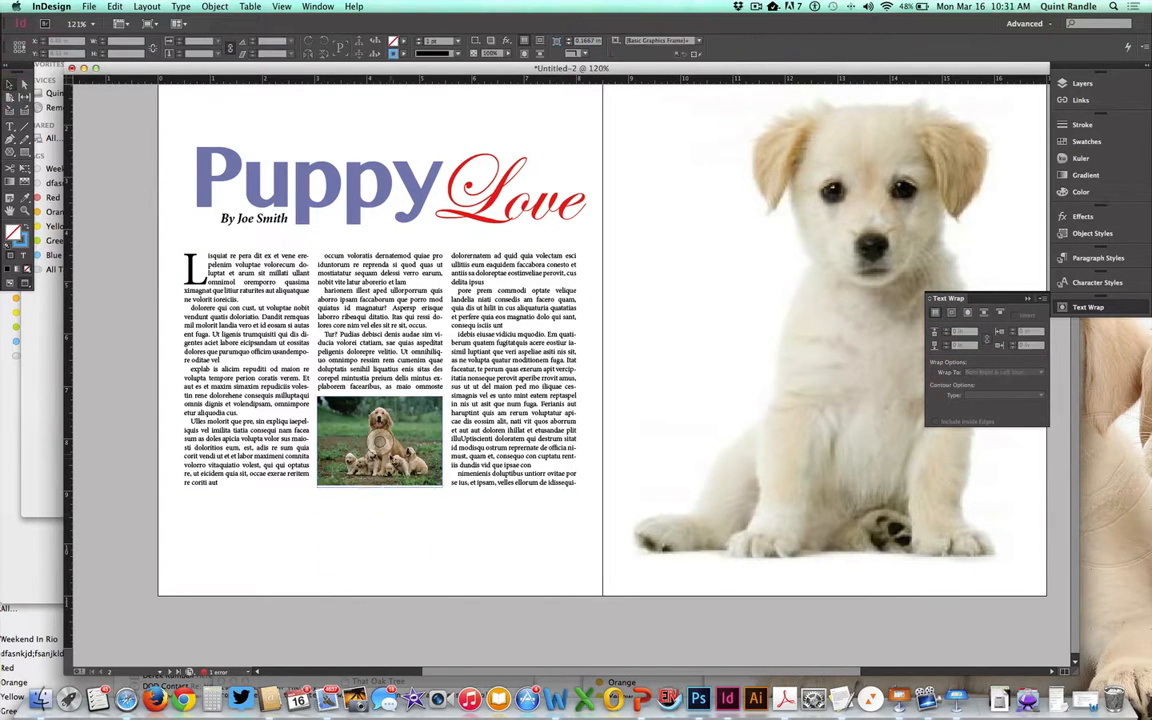
left_click_drag(389, 455, 438, 479)
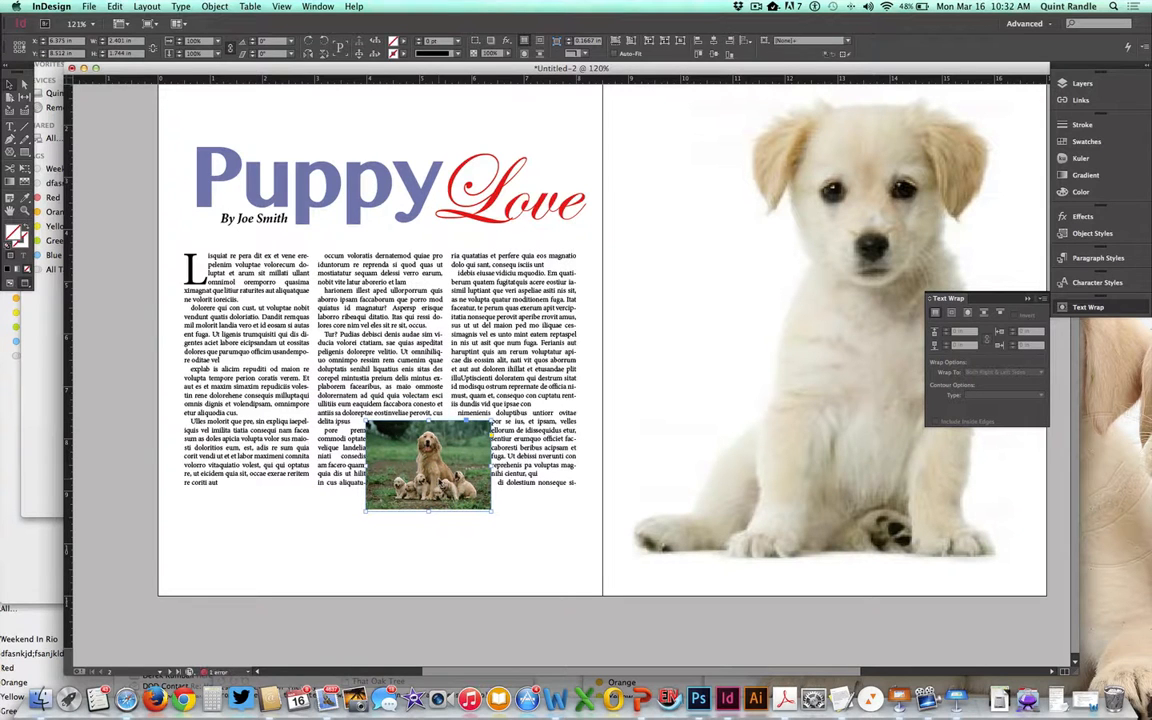
key("super+z")
- Draw a small text frame over the upper area of the facing page beside the large puppy and increase its number of columns
scroll(697, 386, "right", 2)
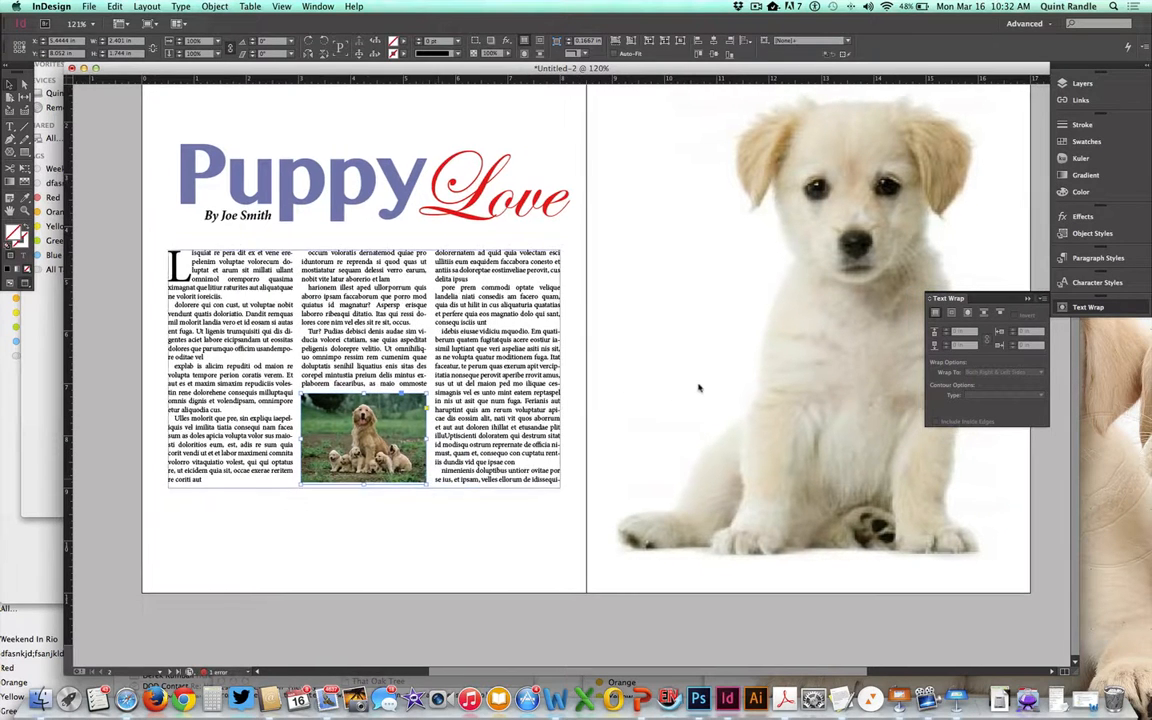
left_click(666, 365)
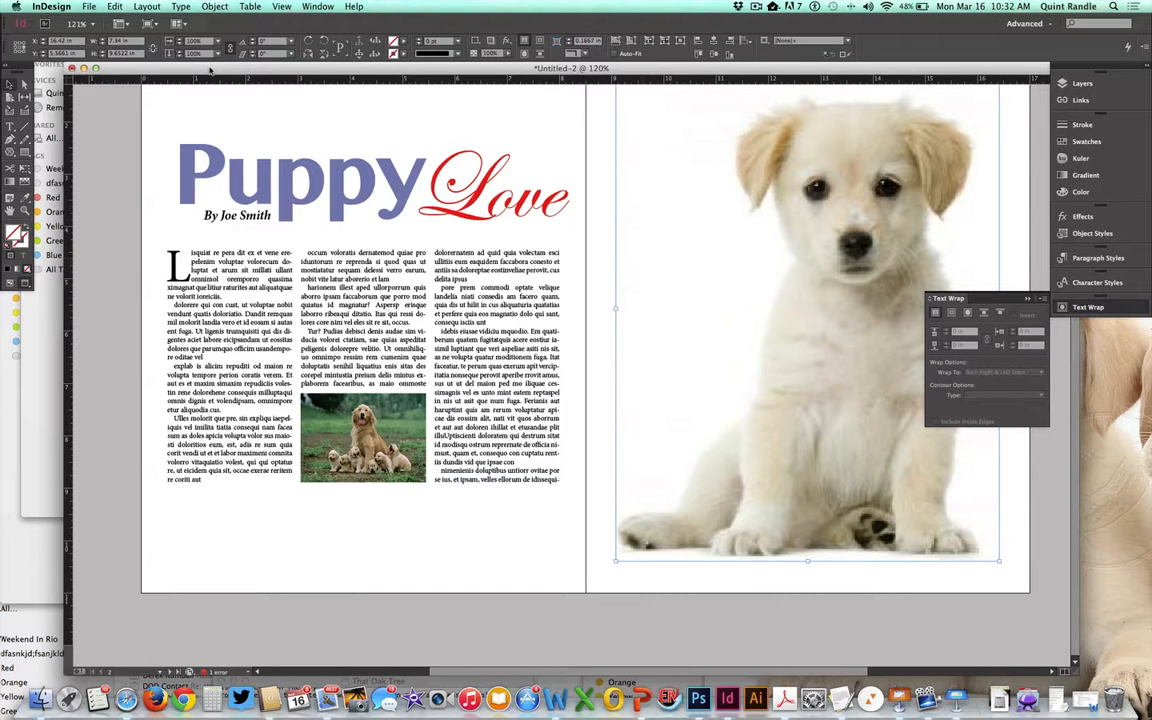
left_click_drag(210, 70, 192, 70)
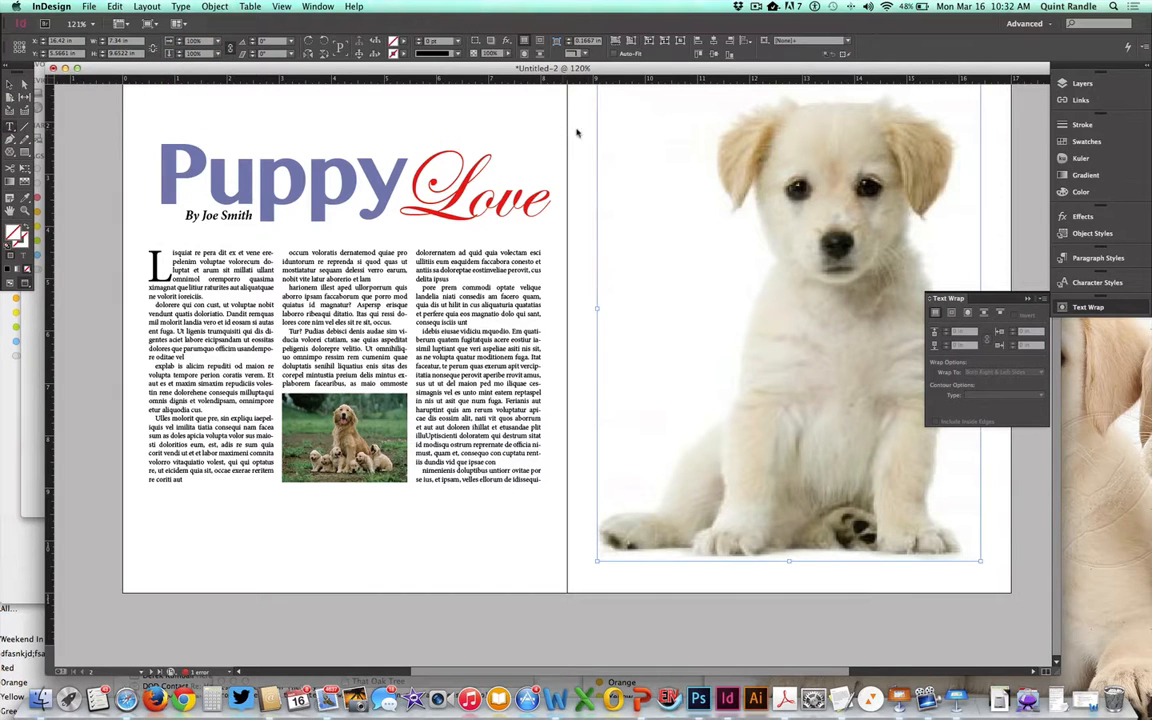
left_click_drag(583, 134, 669, 212)
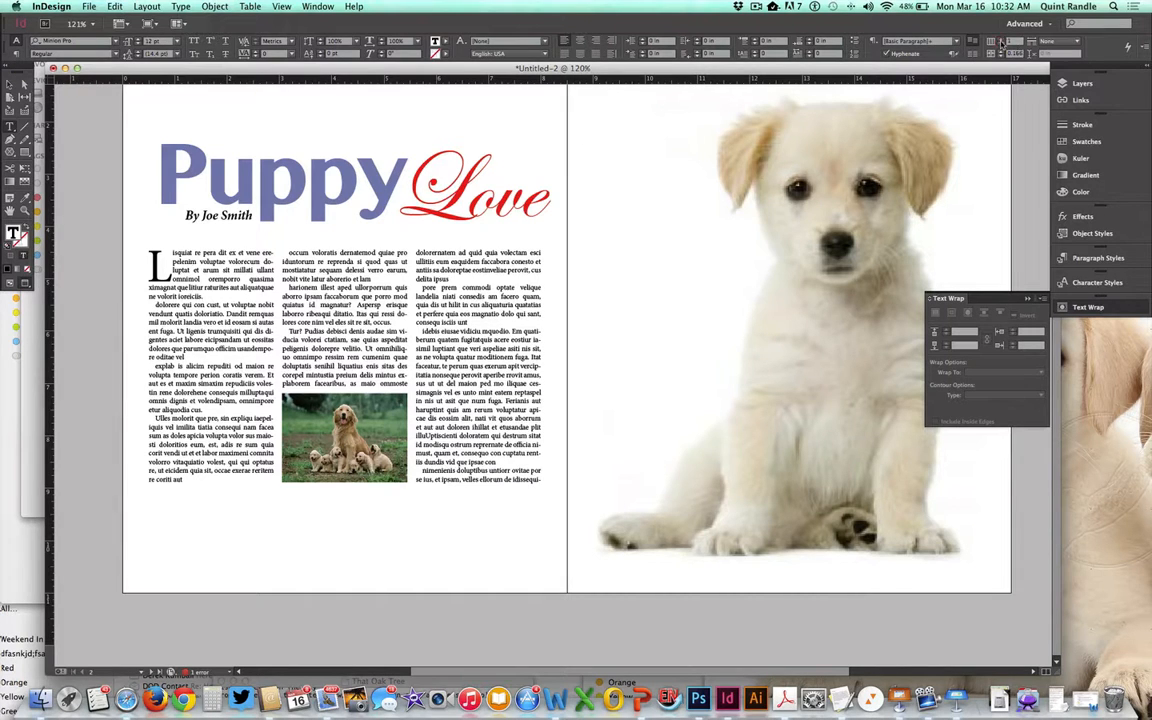
left_click(1002, 42)
left_click(1002, 42)
- Try widening the article text frame to 10 in across the spread with four columns, and undo both changes
left_click(9, 83)
left_click(380, 294)
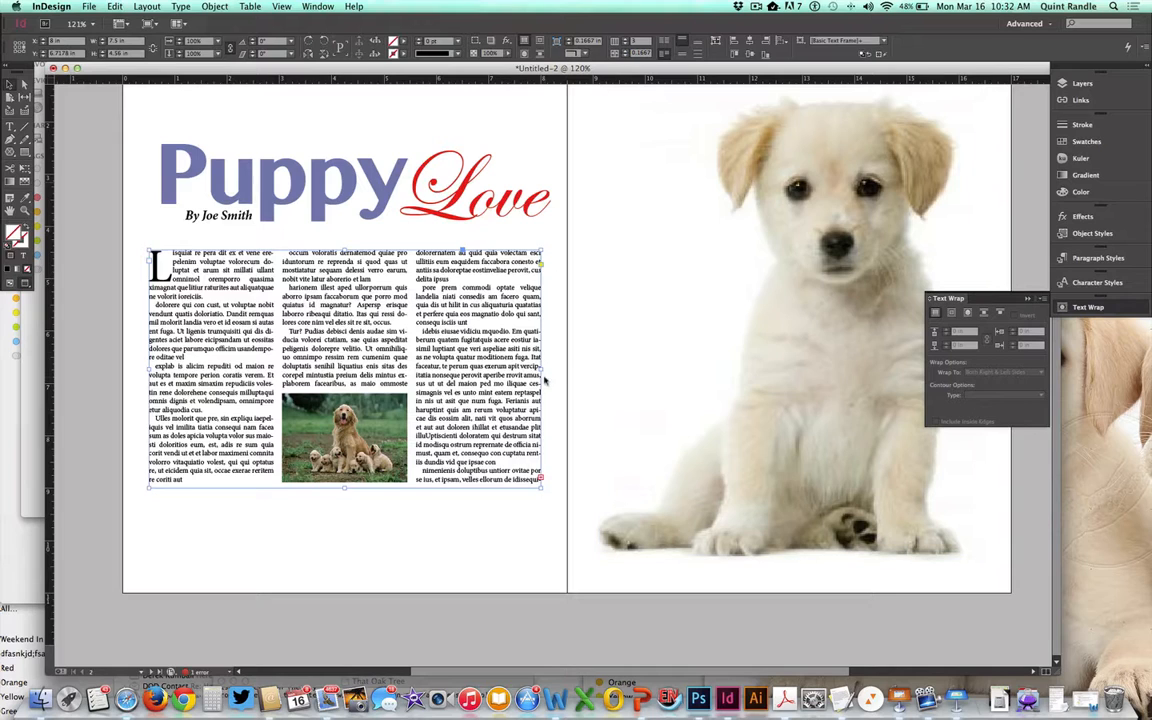
left_click_drag(541, 374, 672, 375)
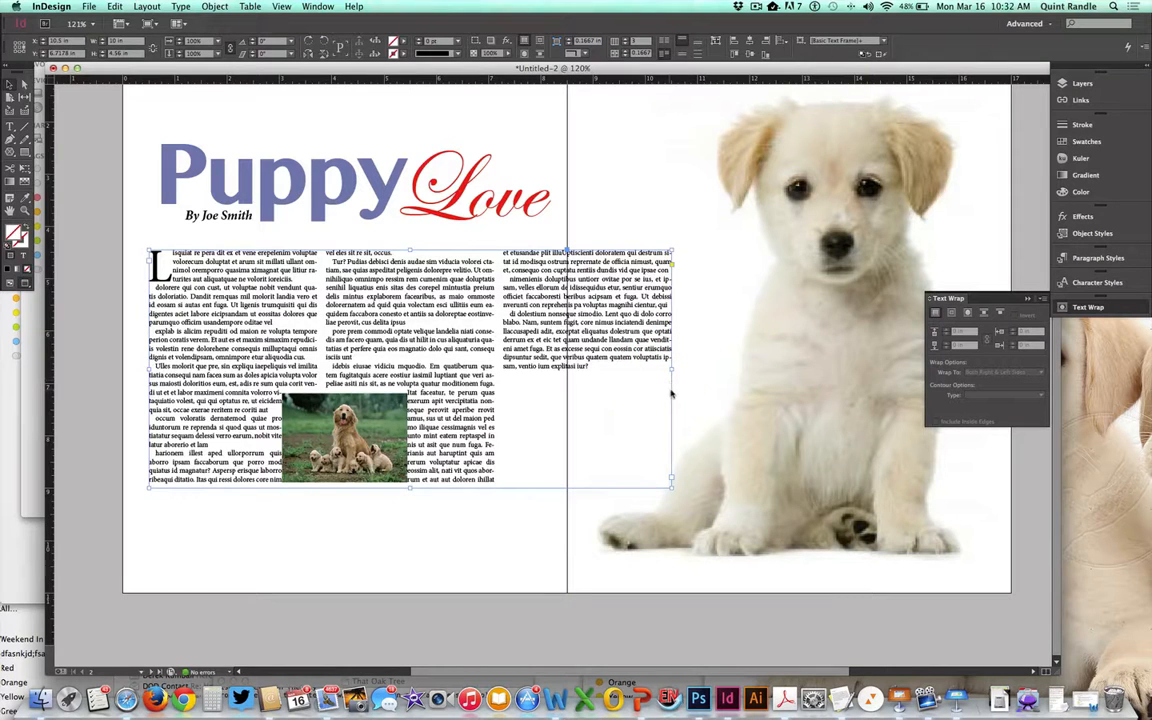
left_click(625, 42)
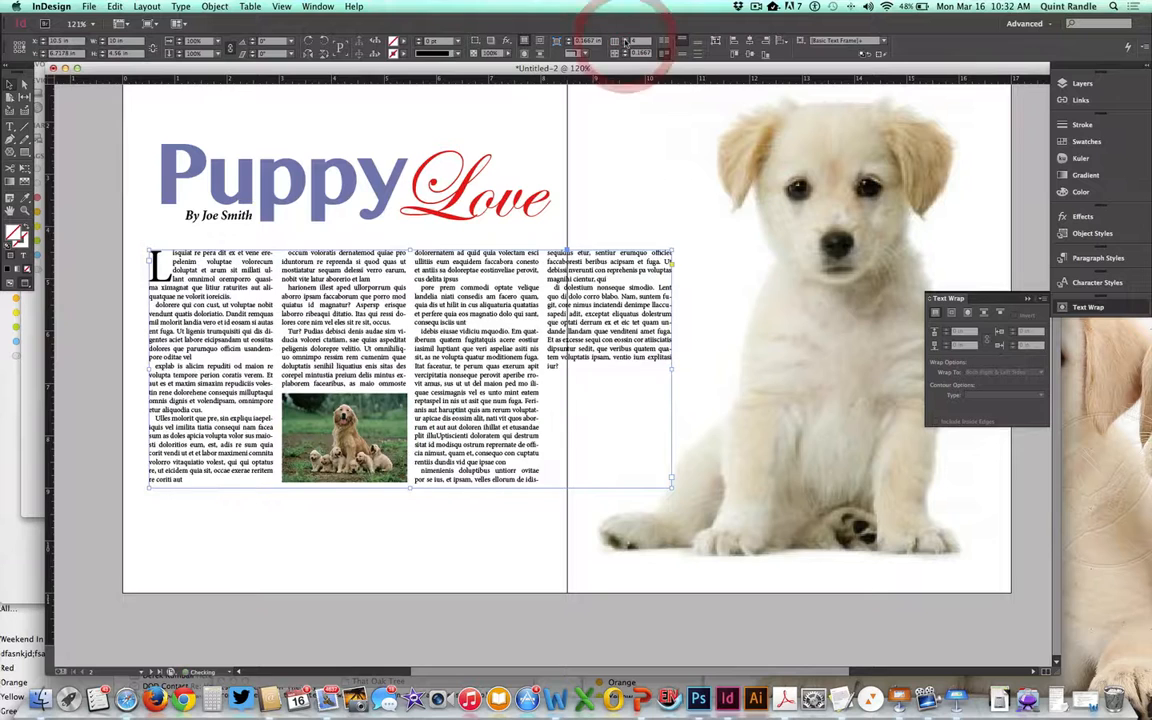
left_click(636, 186)
left_click(704, 203)
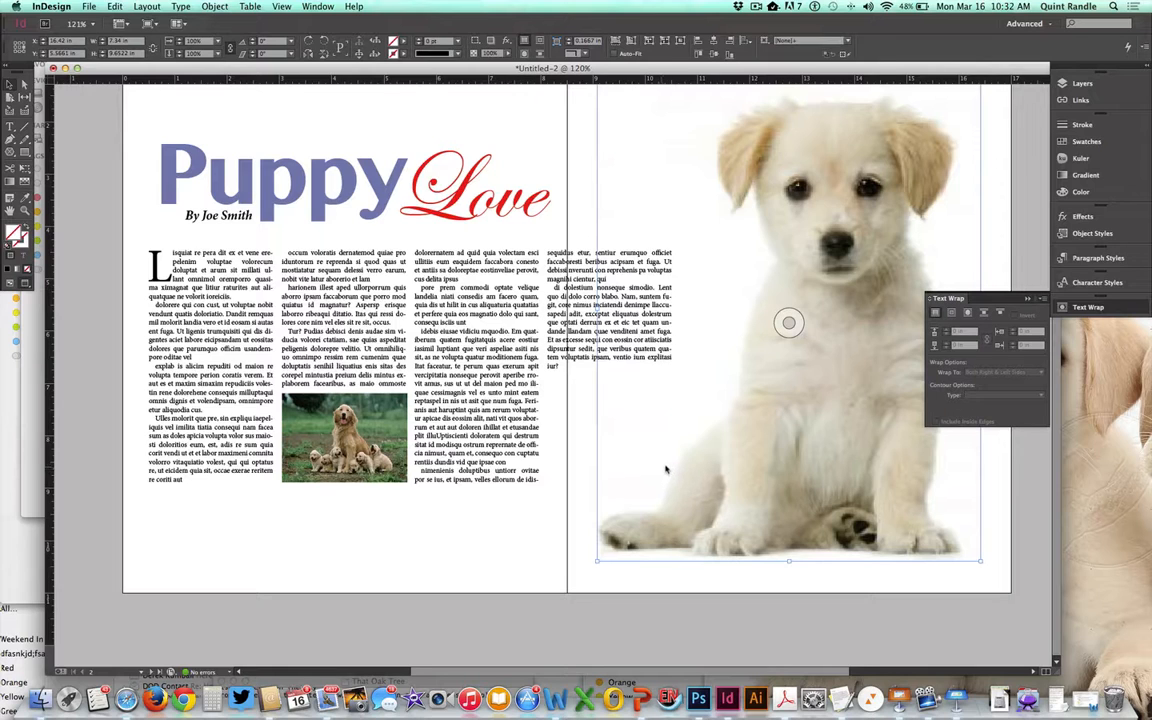
key("super+z")
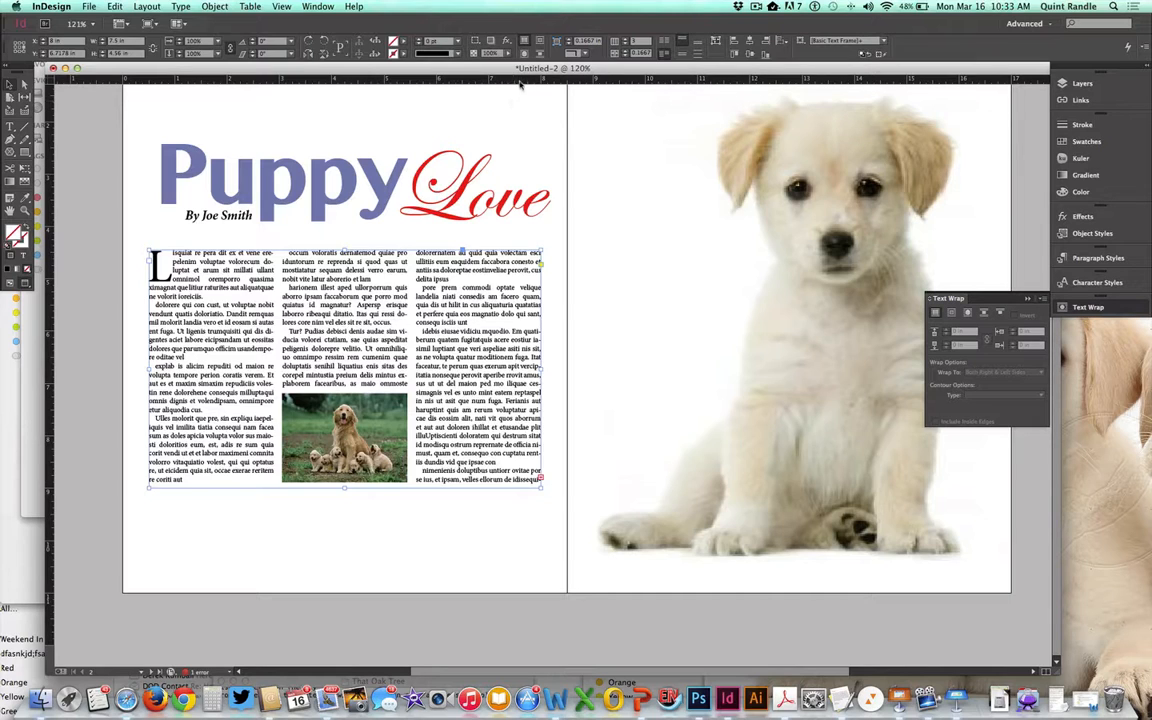
left_click(303, 6)
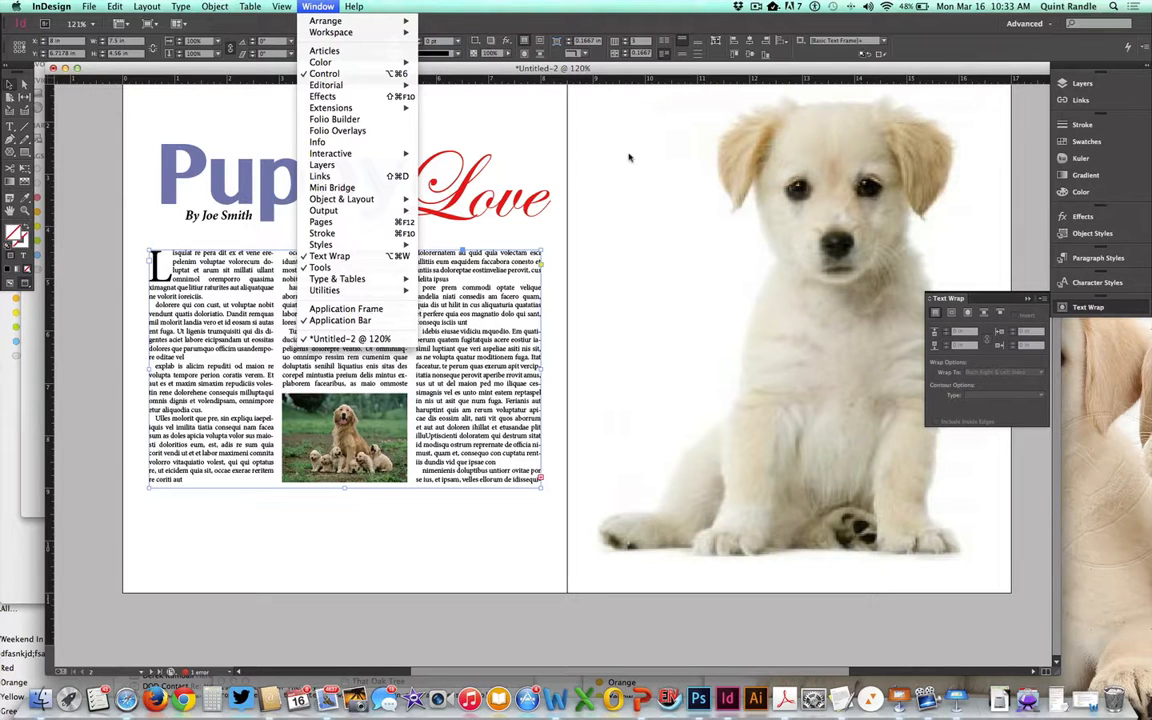
left_click(567, 143)
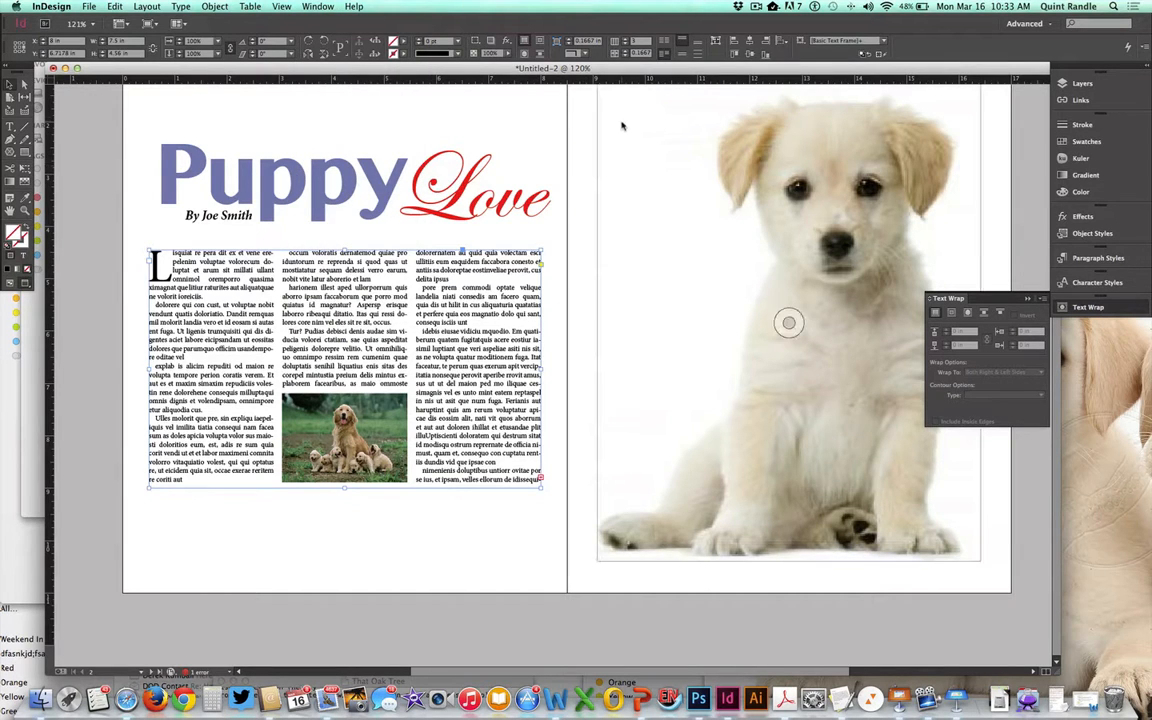
left_click(89, 6)
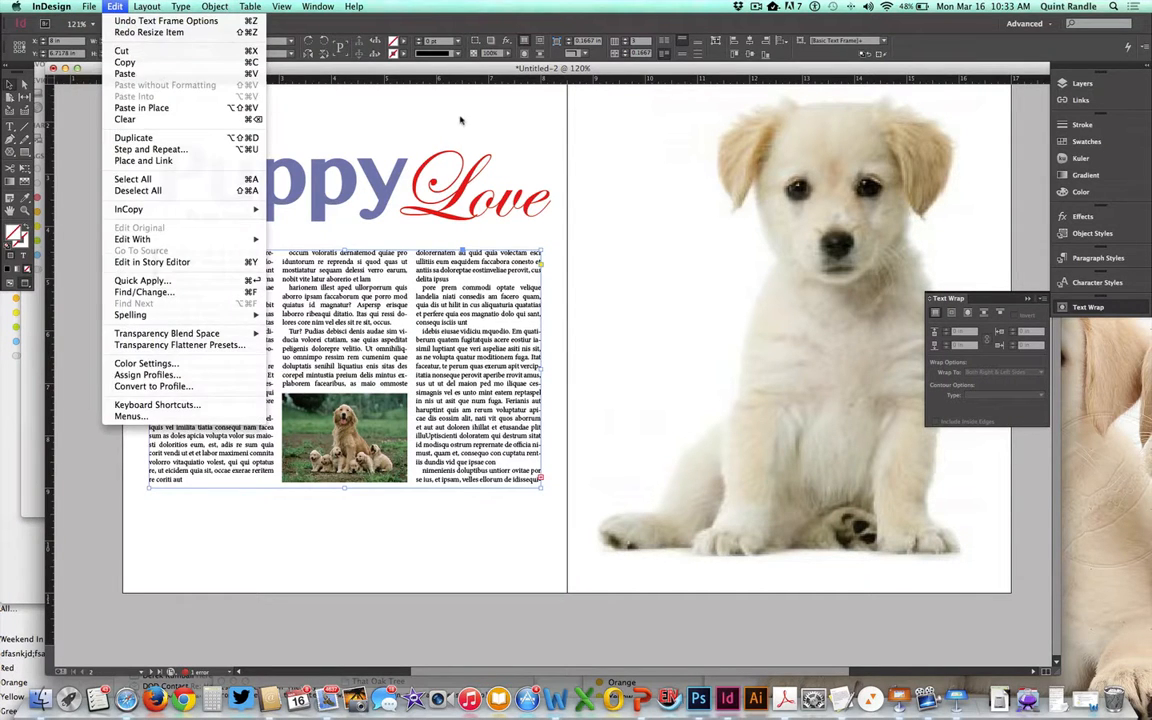
left_click(414, 106)
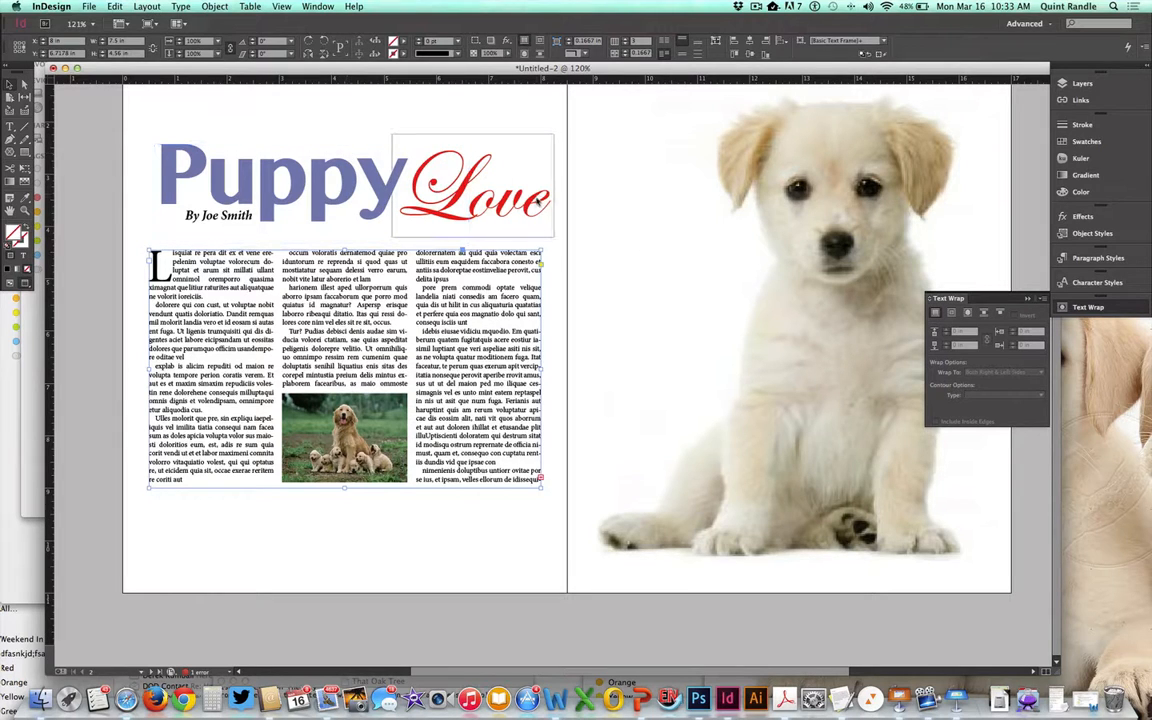
left_click(676, 316)
left_click(654, 291)
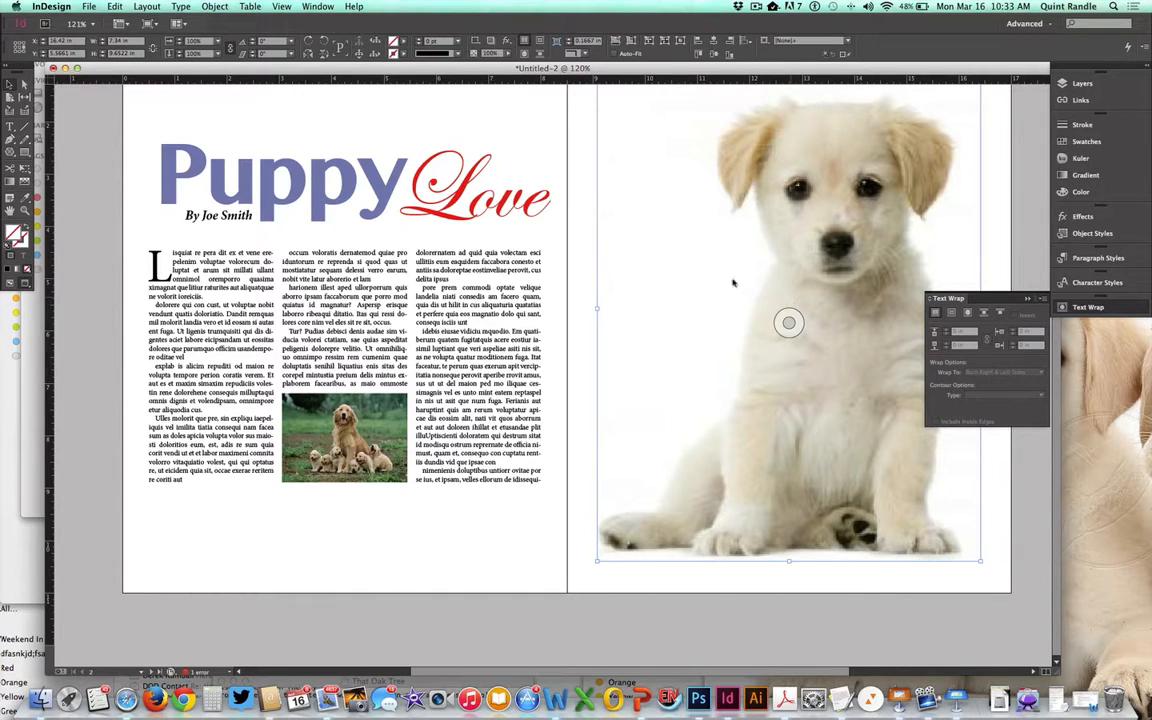
left_click_drag(478, 69, 472, 69)
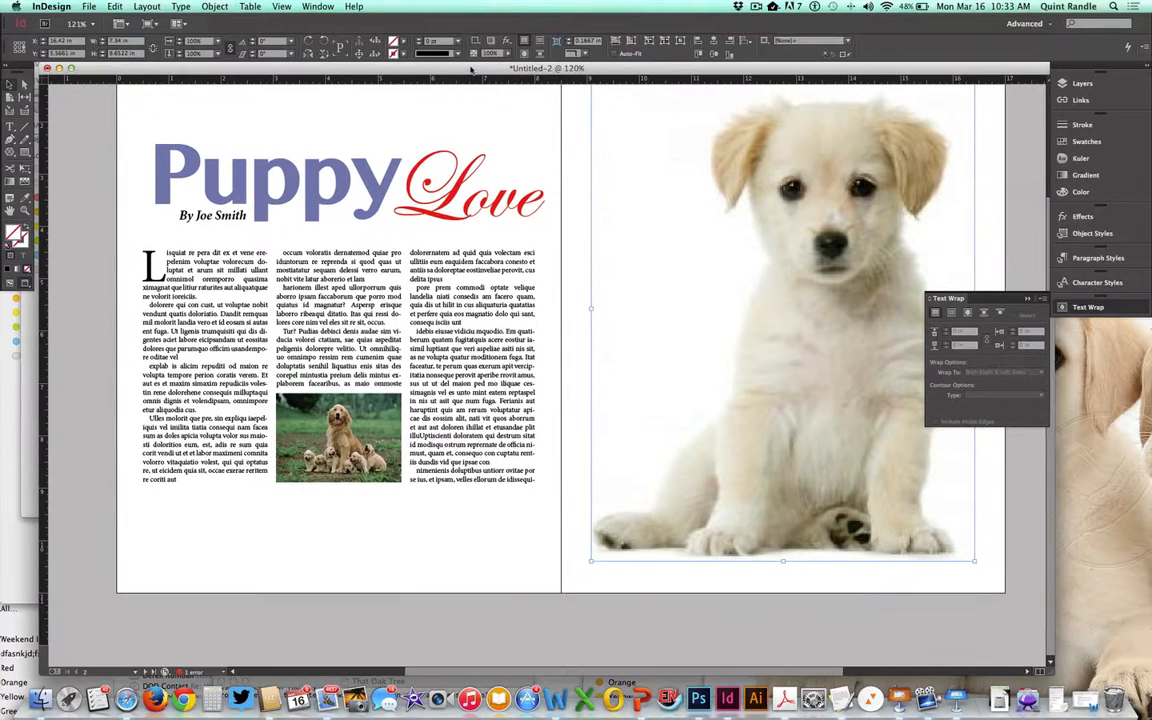
left_click(757, 7)
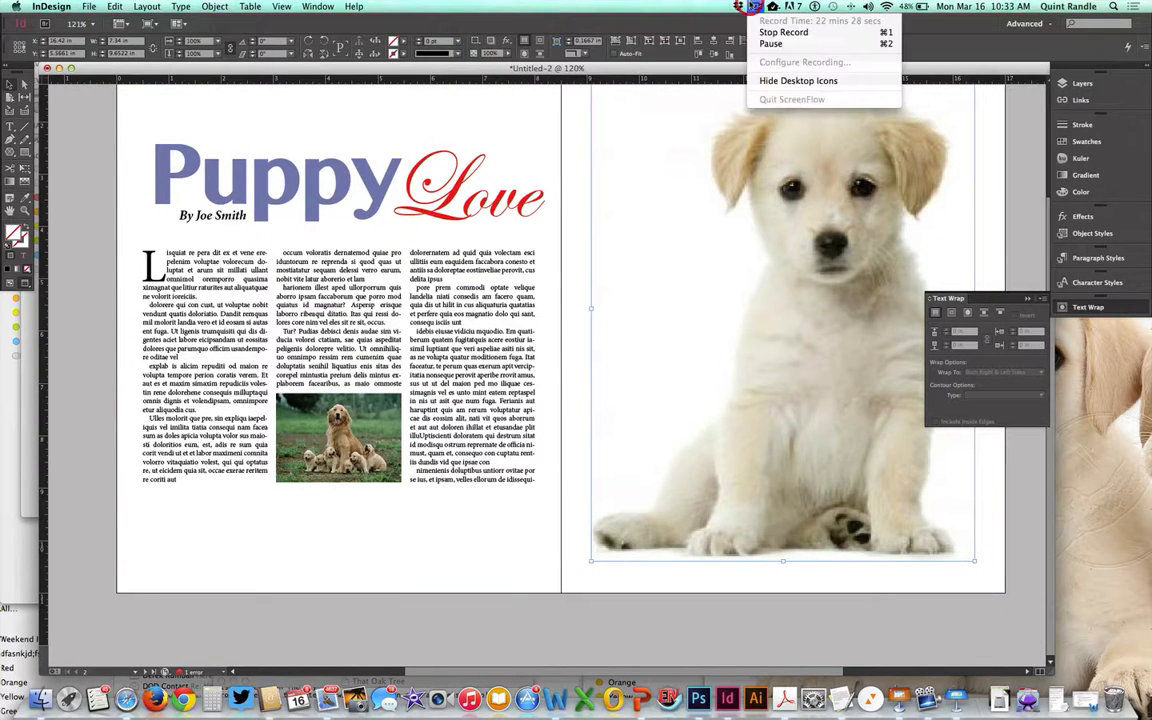
left_click(770, 41)
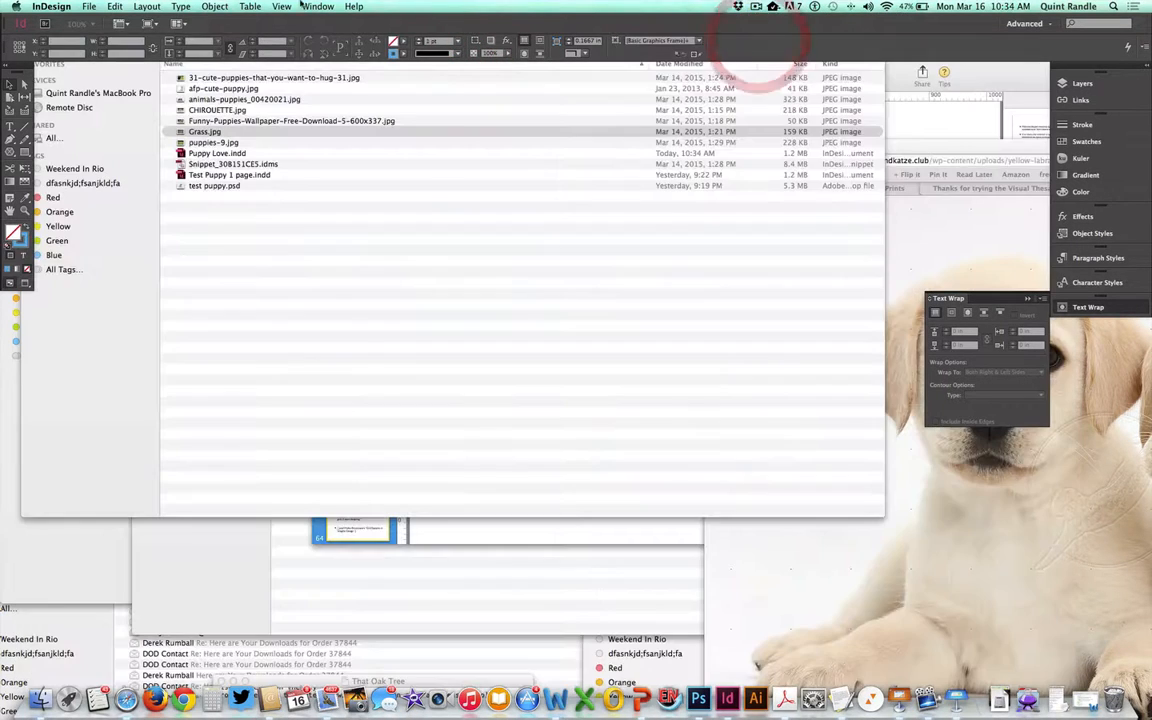
- Create a new single-page Letter document, 8.5 by 11 in, with three columns
left_click(89, 6)
mouse_move(150, 24)
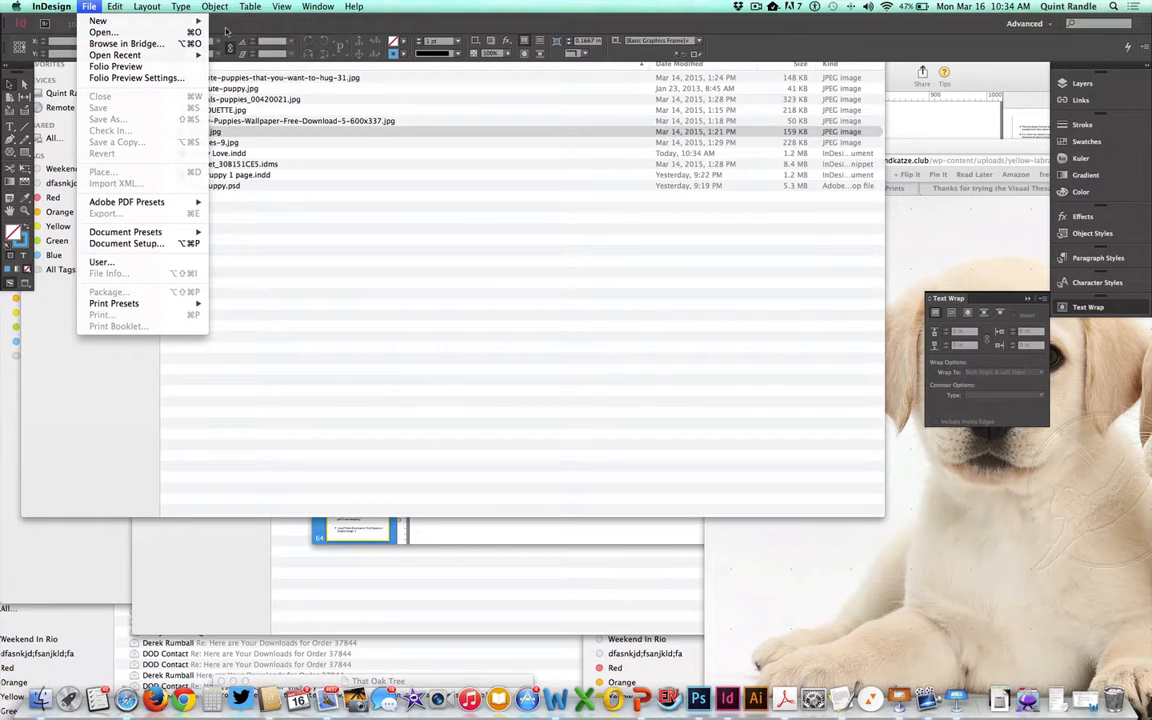
left_click(244, 25)
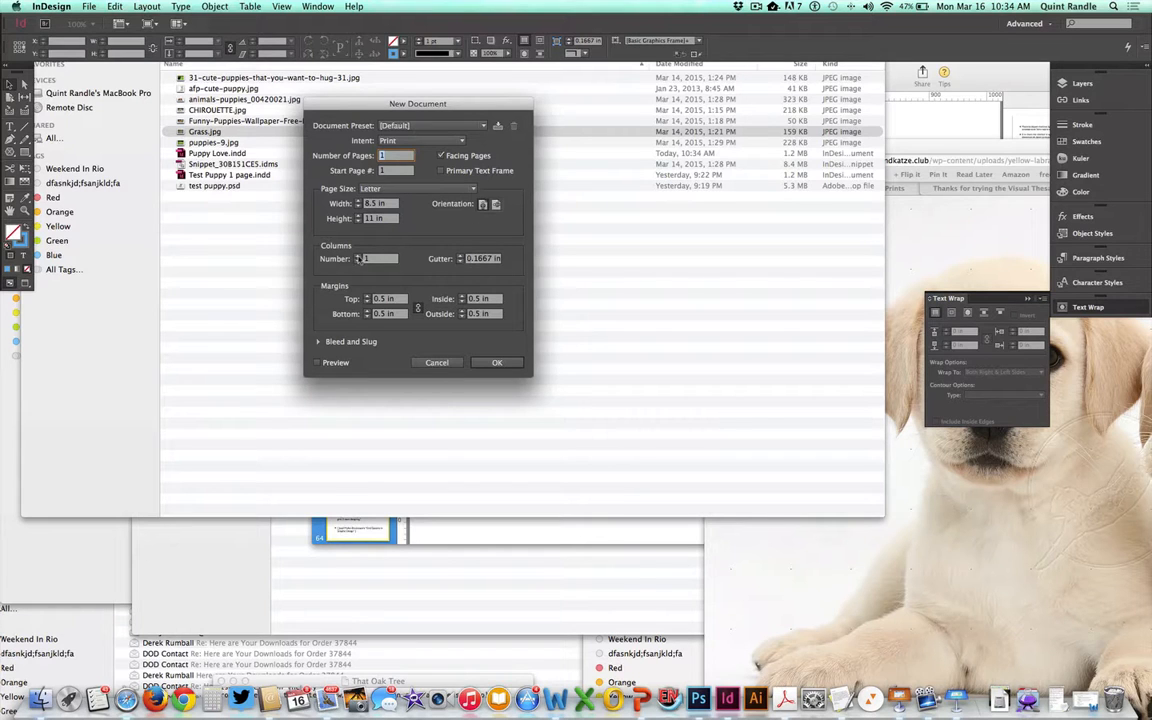
left_click(358, 256)
left_click(358, 256)
left_click(497, 363)
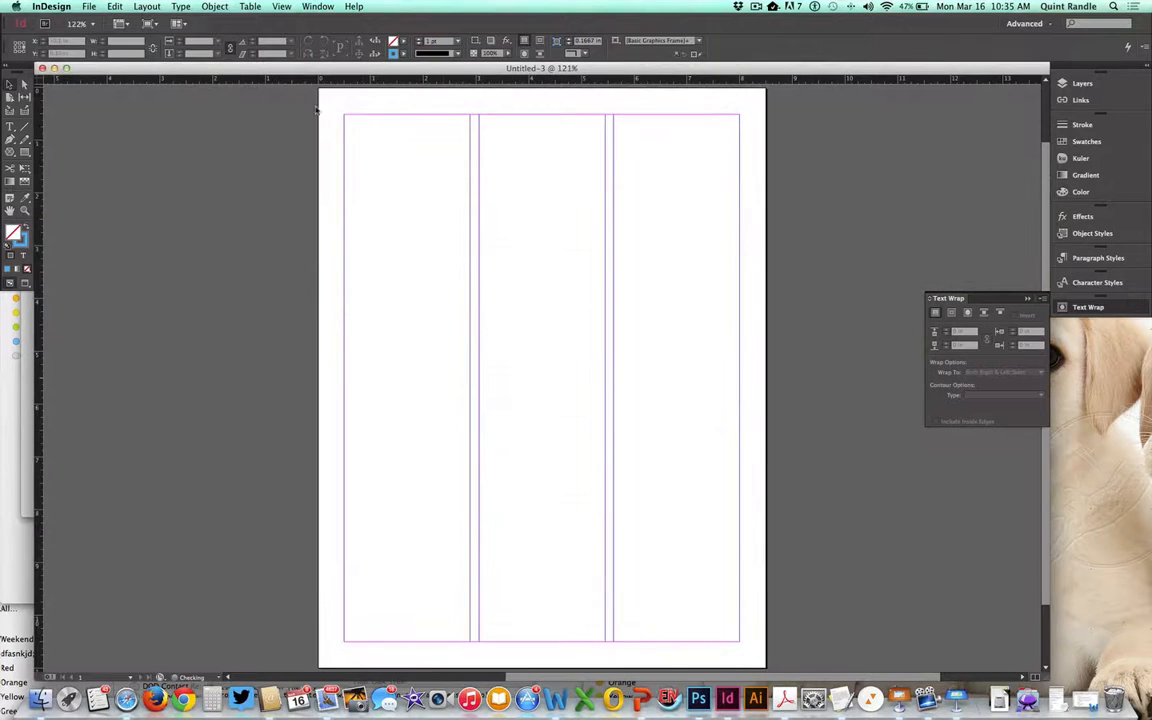
- Bring afp-cute-puppy.jpg from the Practice Layout Puppies folder in Finder into the new document and place it on the page
left_click_drag(337, 71, 289, 65)
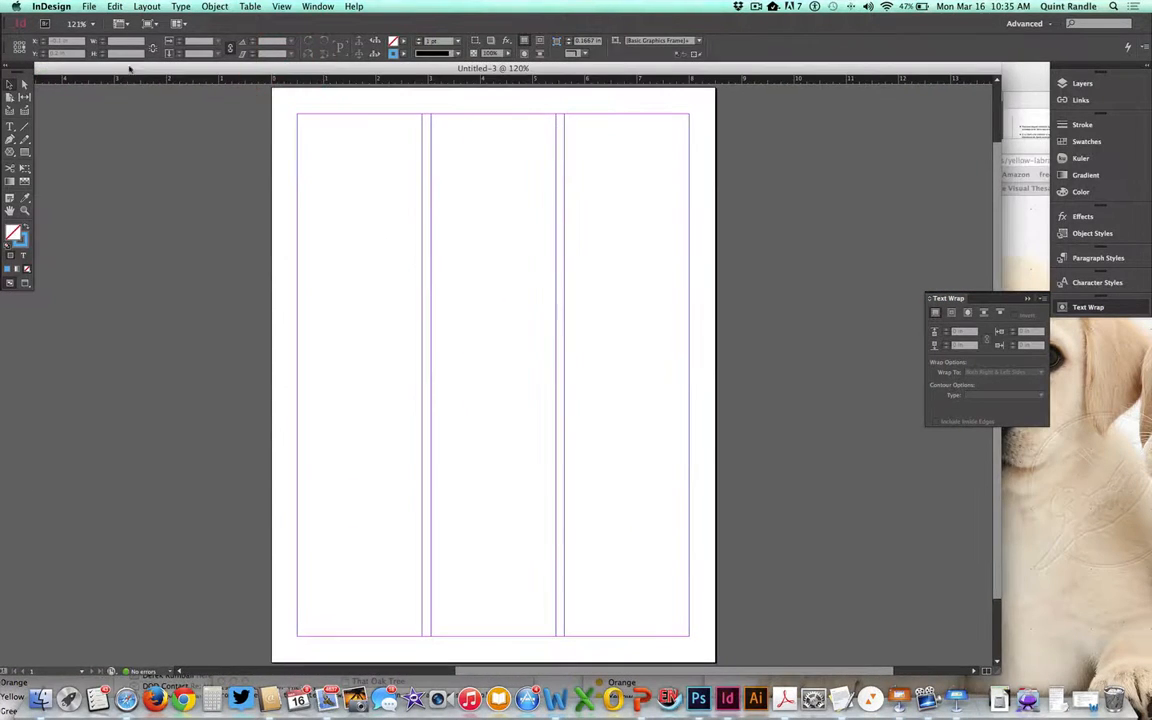
left_click_drag(98, 68, 255, 79)
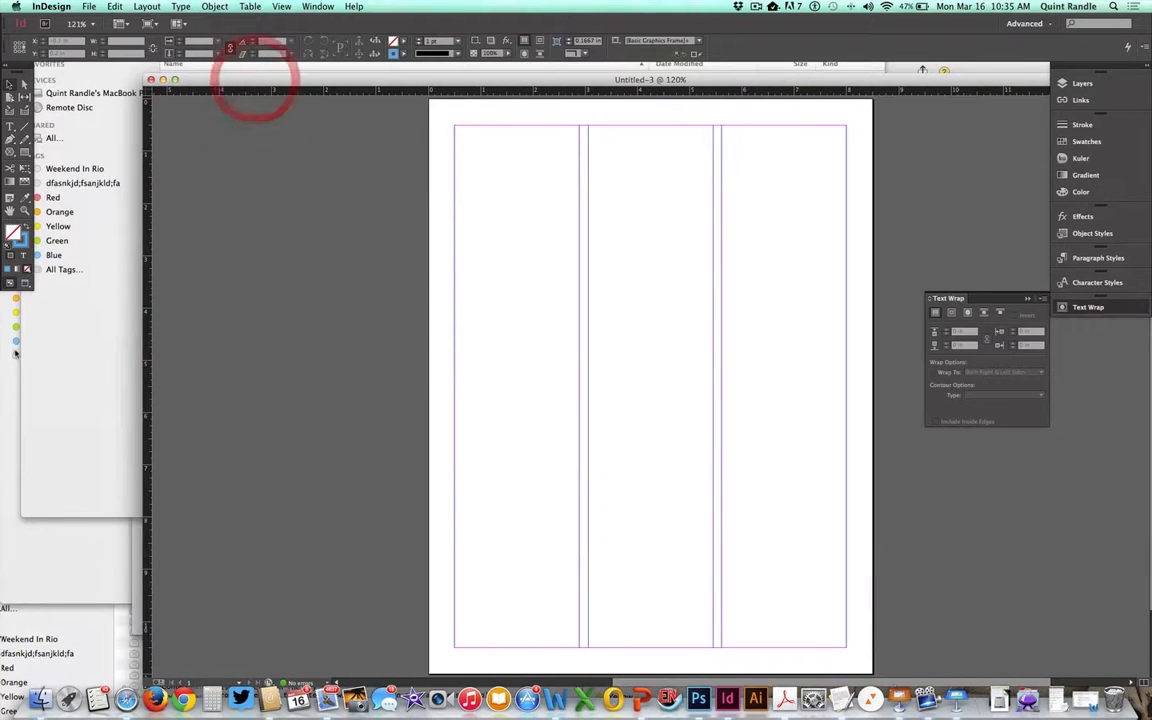
left_click(45, 351)
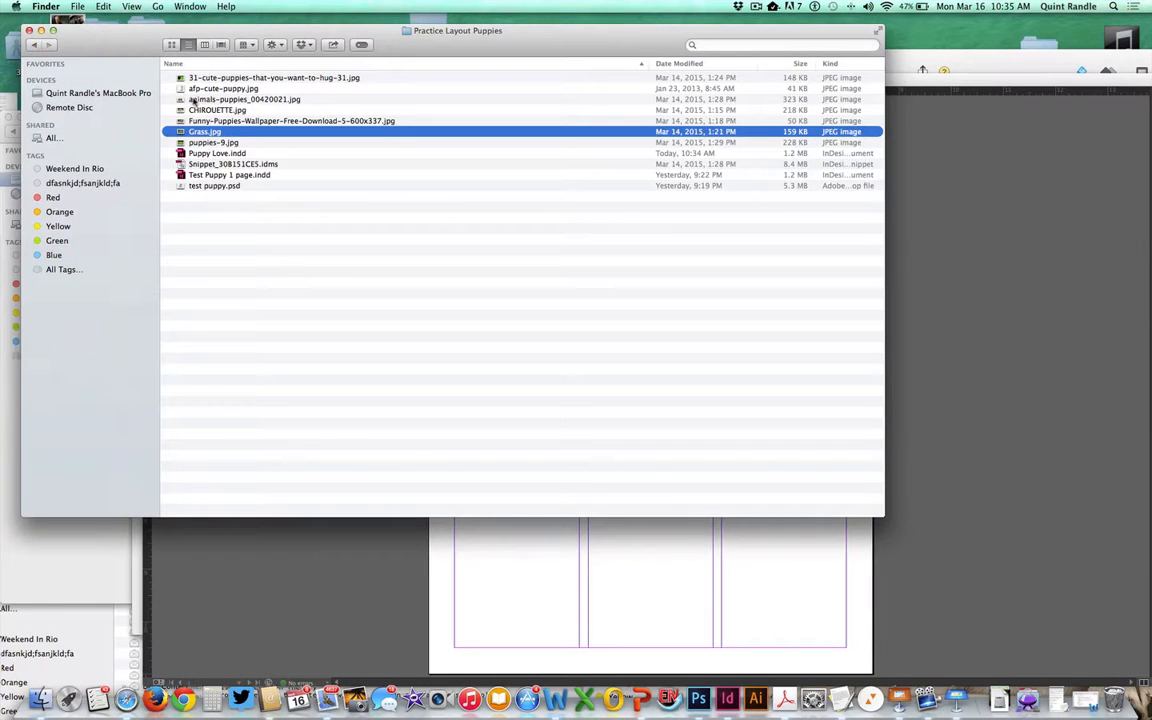
left_click_drag(126, 50, 29, 39)
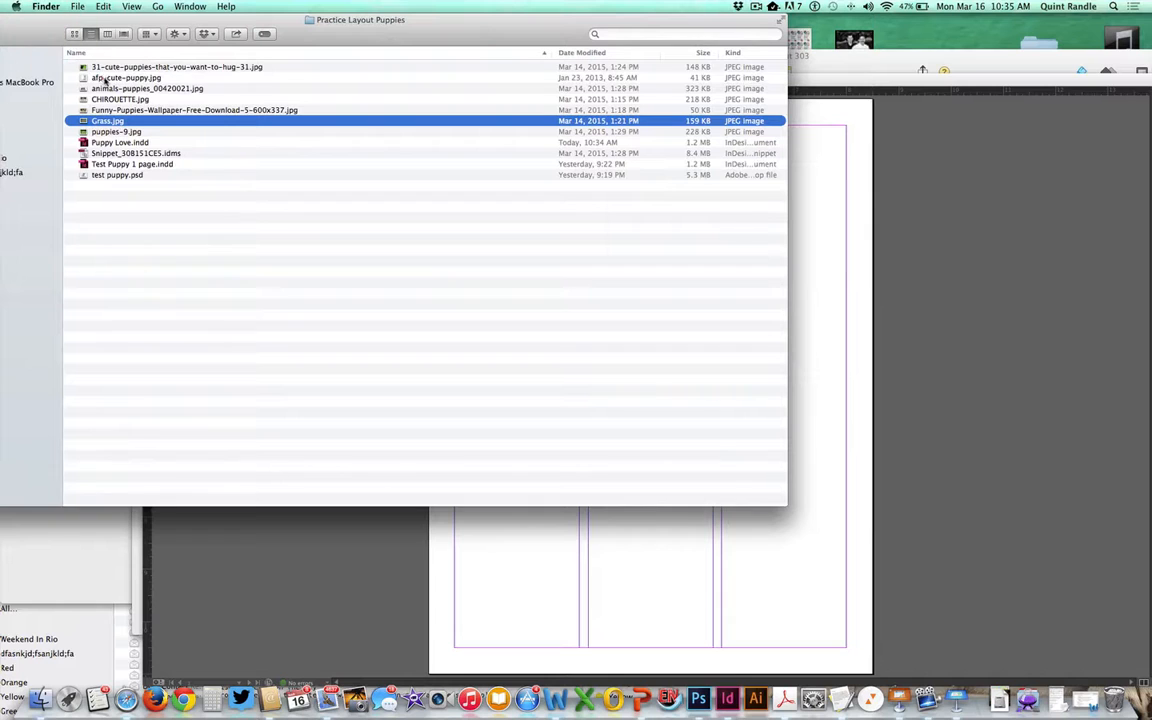
left_click_drag(104, 79, 668, 591)
left_click(550, 556)
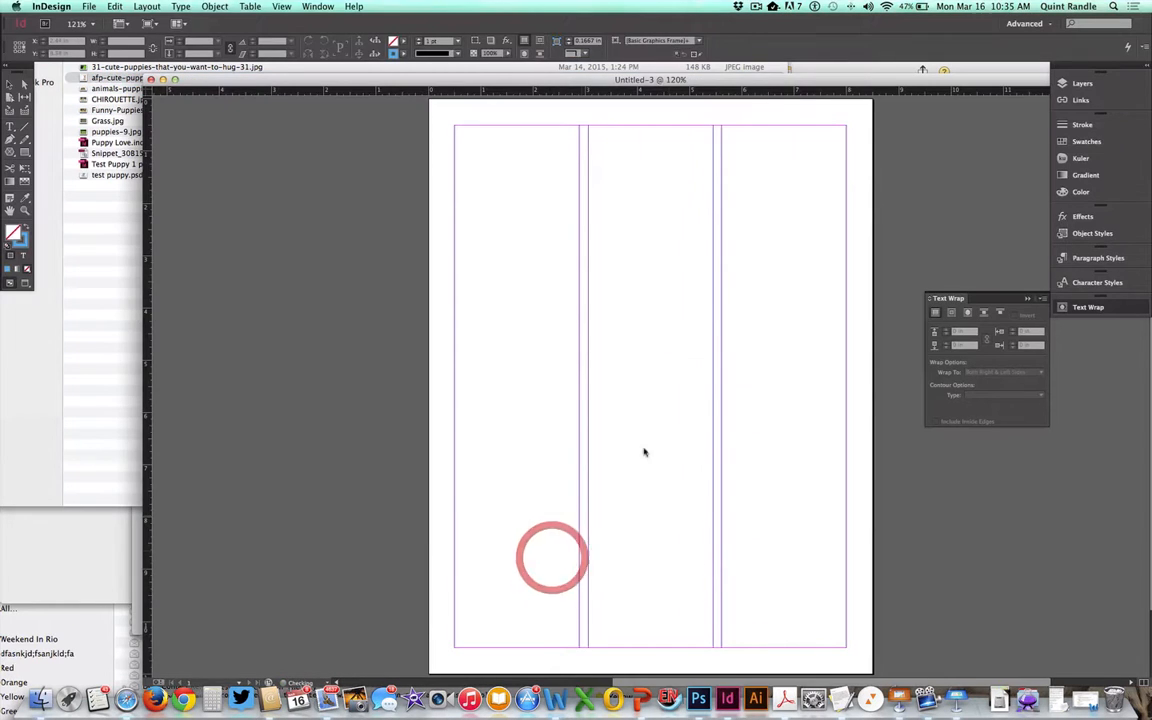
left_click(645, 268)
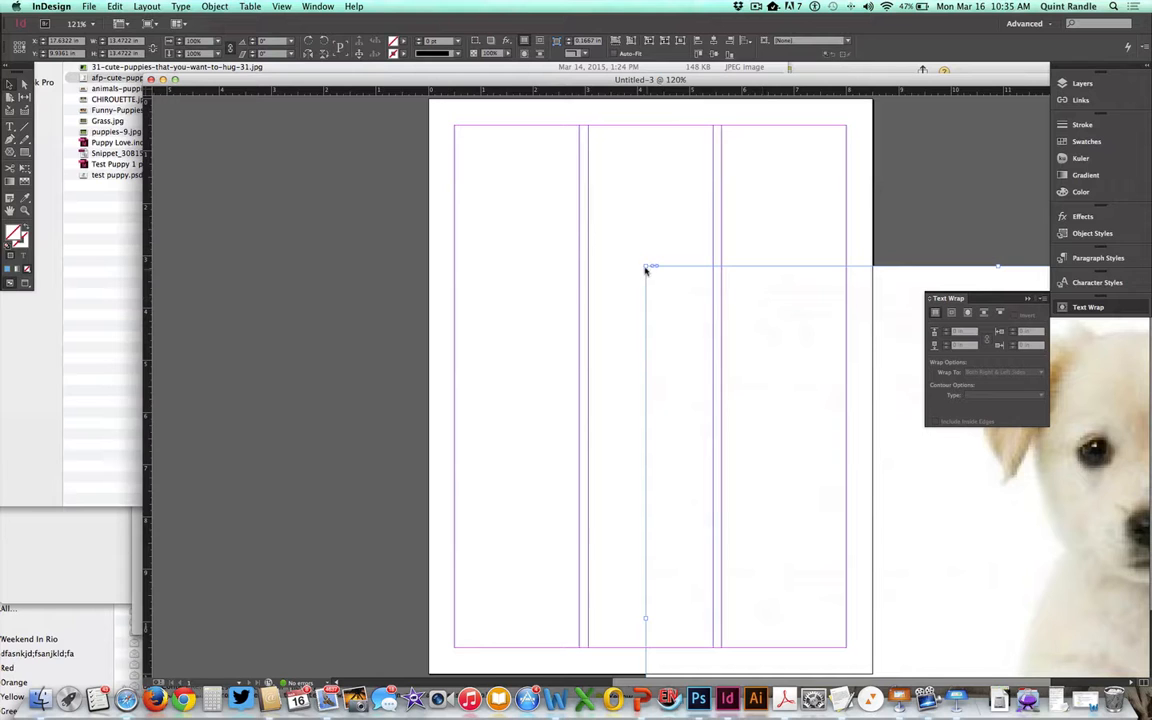
- Scale the placed puppy image down proportionally to about 6.5 in square and position it within the page margins
left_click_drag(791, 297, 560, 293)
left_click_drag(418, 271, 580, 388)
left_click_drag(674, 444, 691, 322)
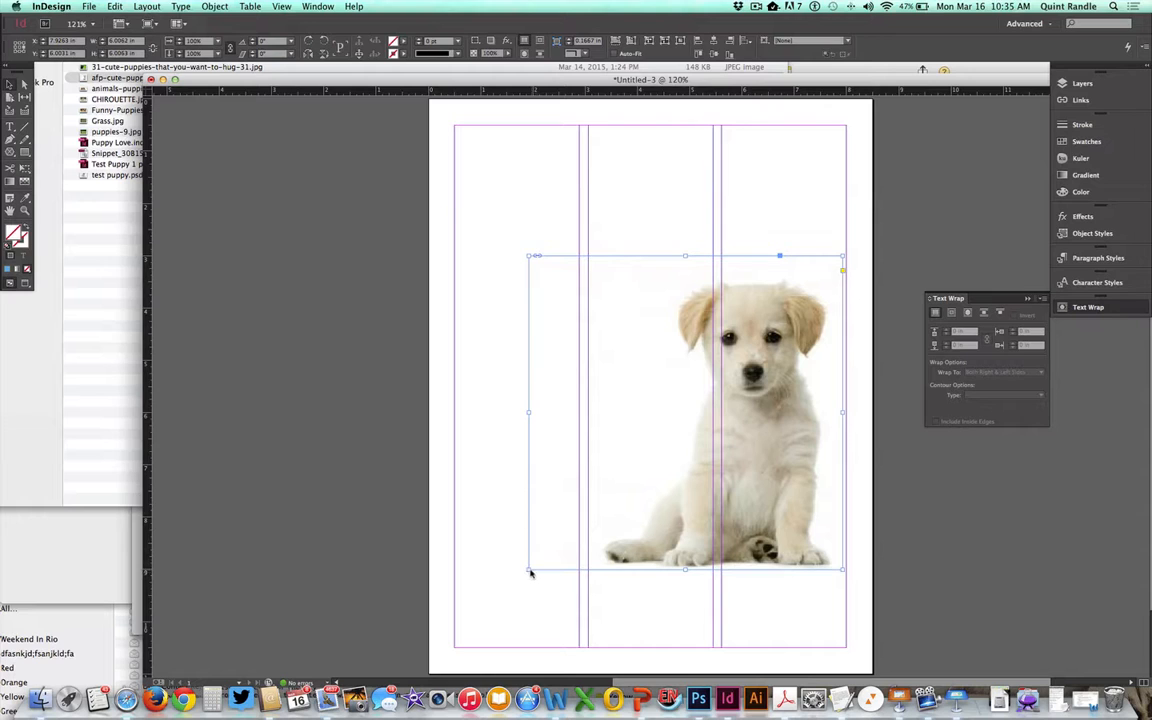
left_click_drag(530, 572, 503, 593)
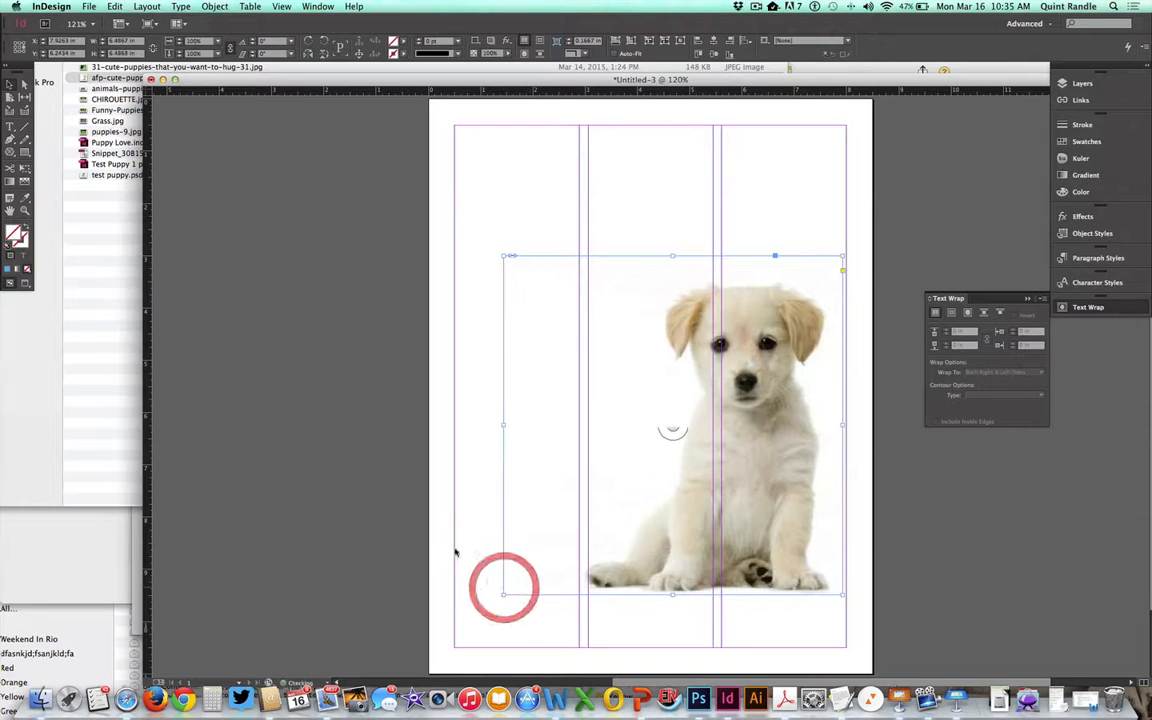
- Move the puppy image to the lower-right margin corner of the page, enlarge it to about 7.17 in square, and deselect it
left_click(24, 84)
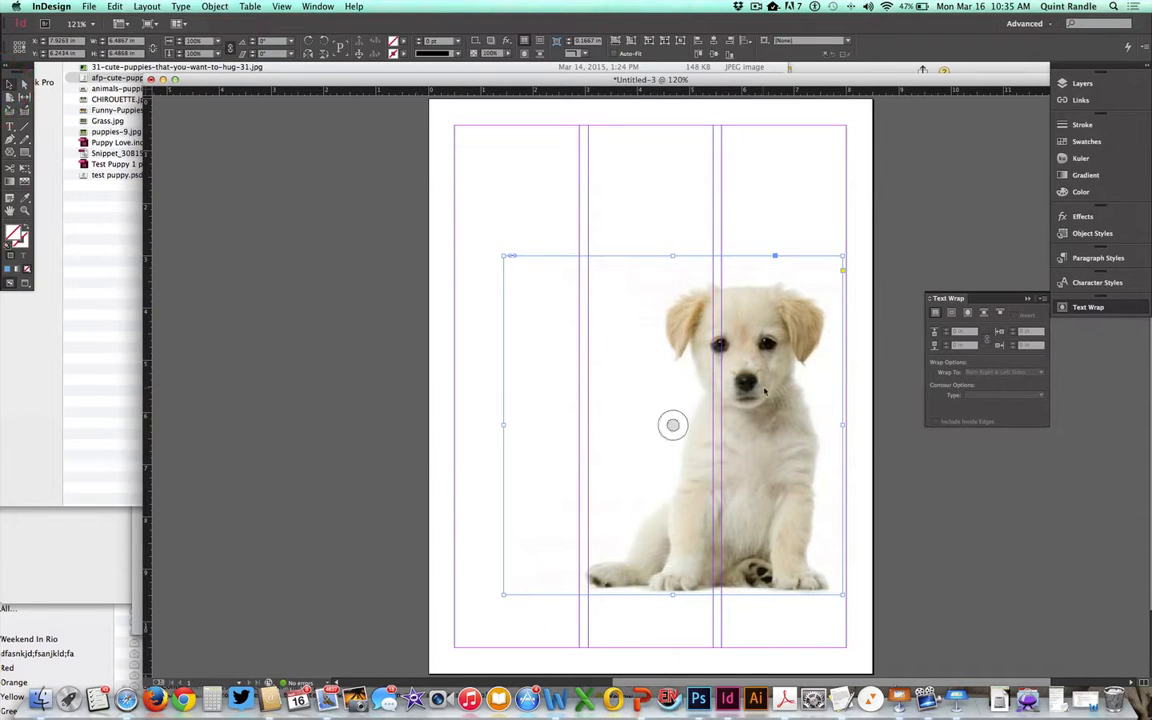
left_click(768, 420)
left_click_drag(768, 420, 770, 439)
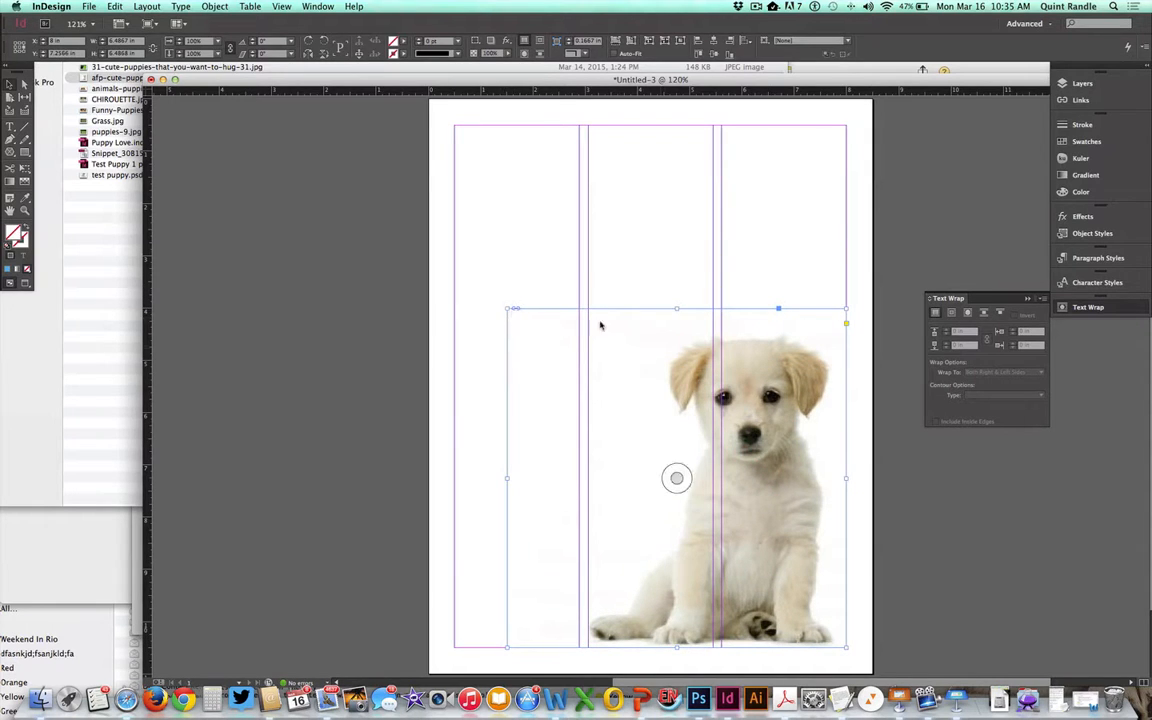
left_click_drag(507, 310, 472, 273)
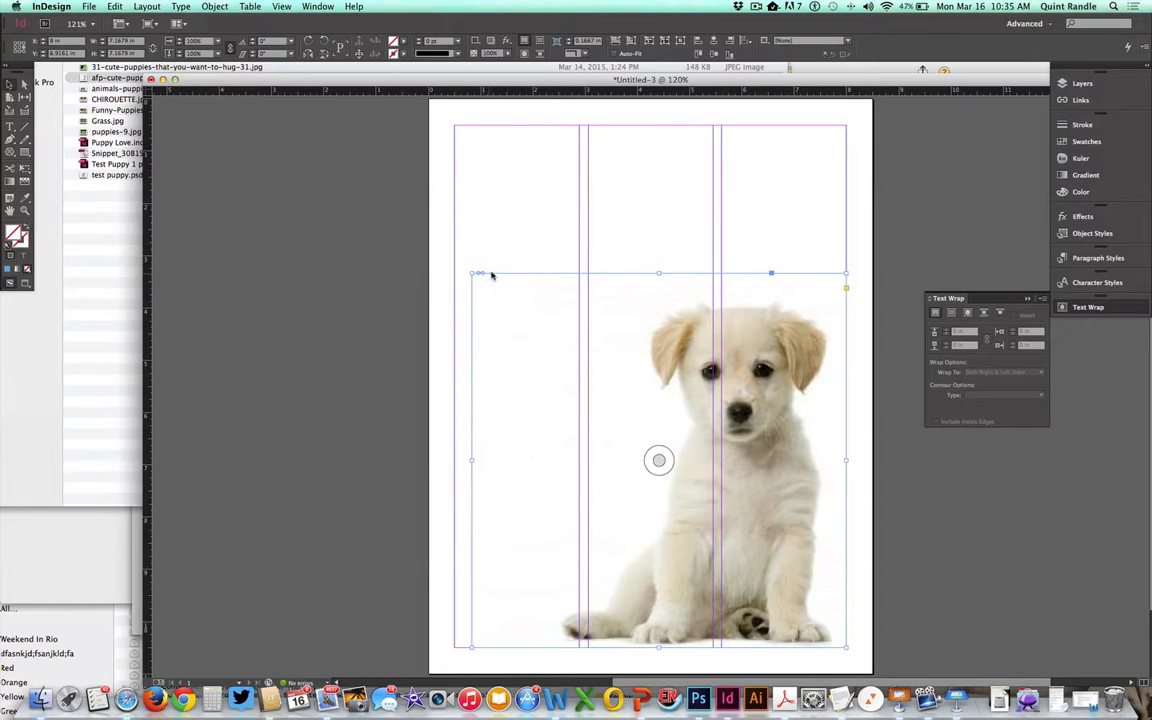
left_click(962, 200)
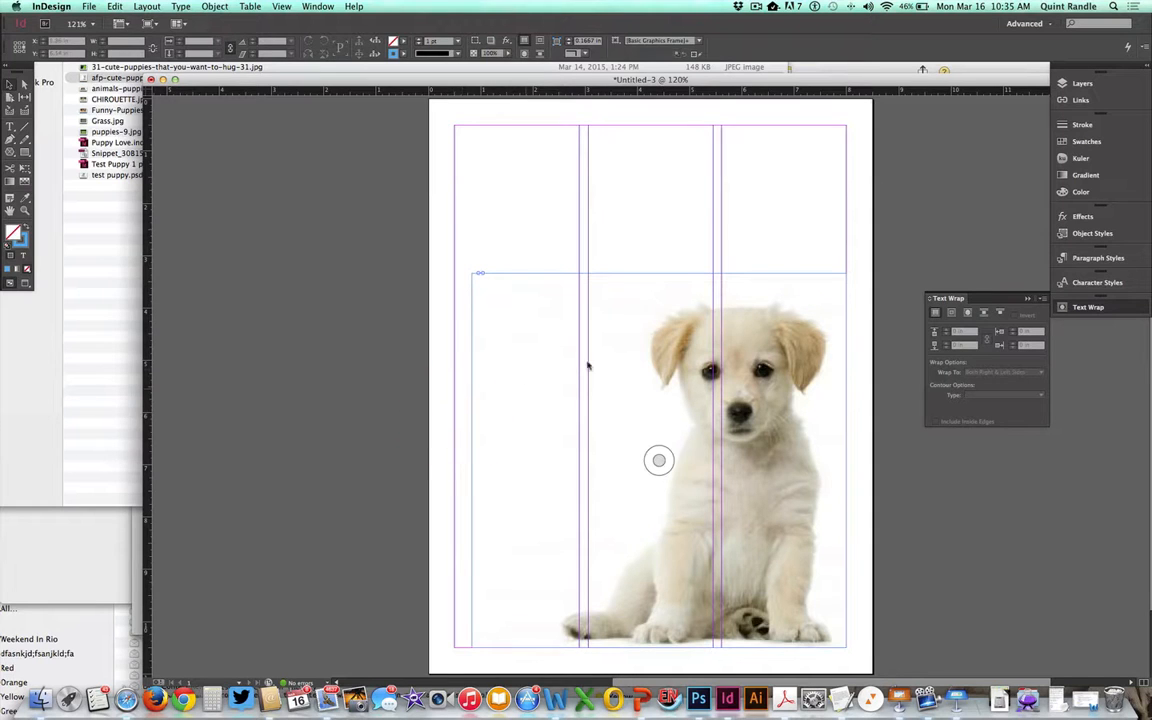
left_click(854, 231)
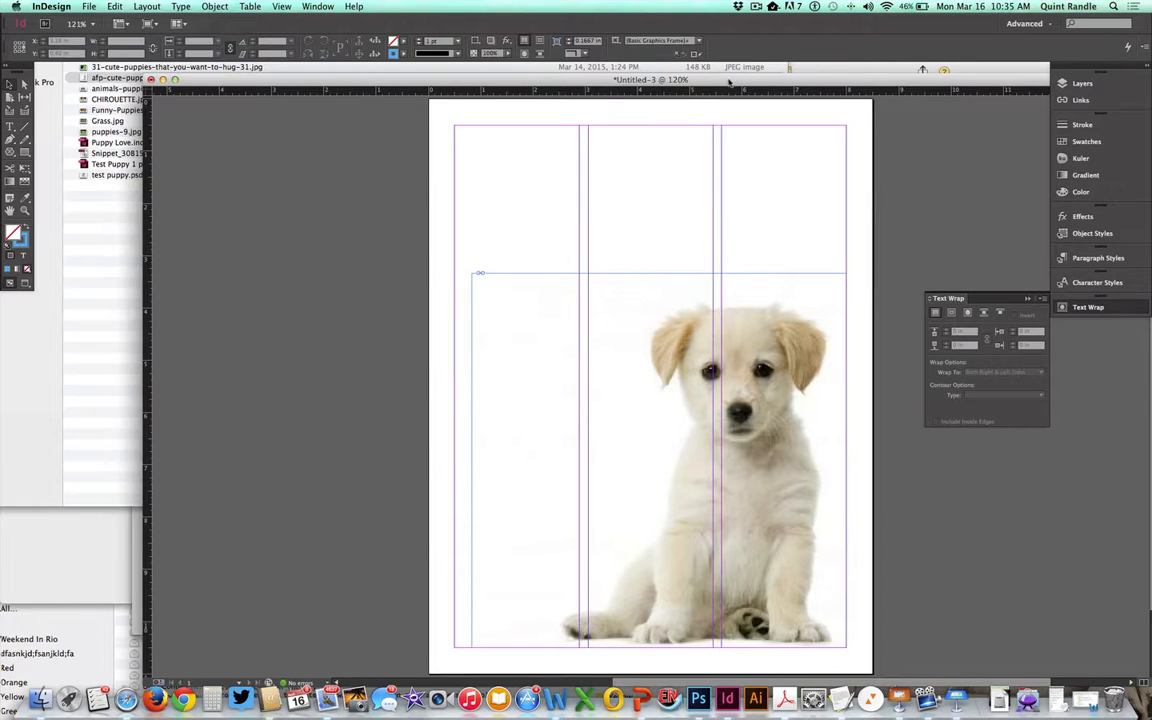
- Draw a text frame of about 7.3 by 7.3 in over the puppy image, from the left margin down to the bottom margin
left_click_drag(729, 82, 628, 71)
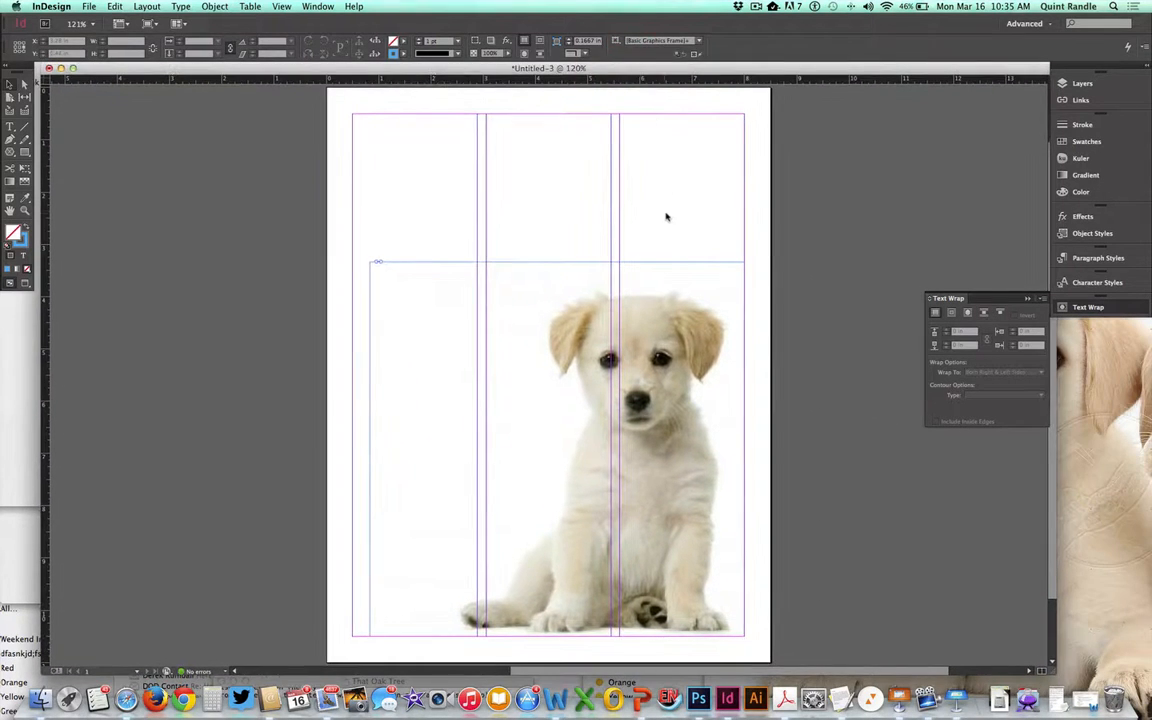
left_click(10, 126)
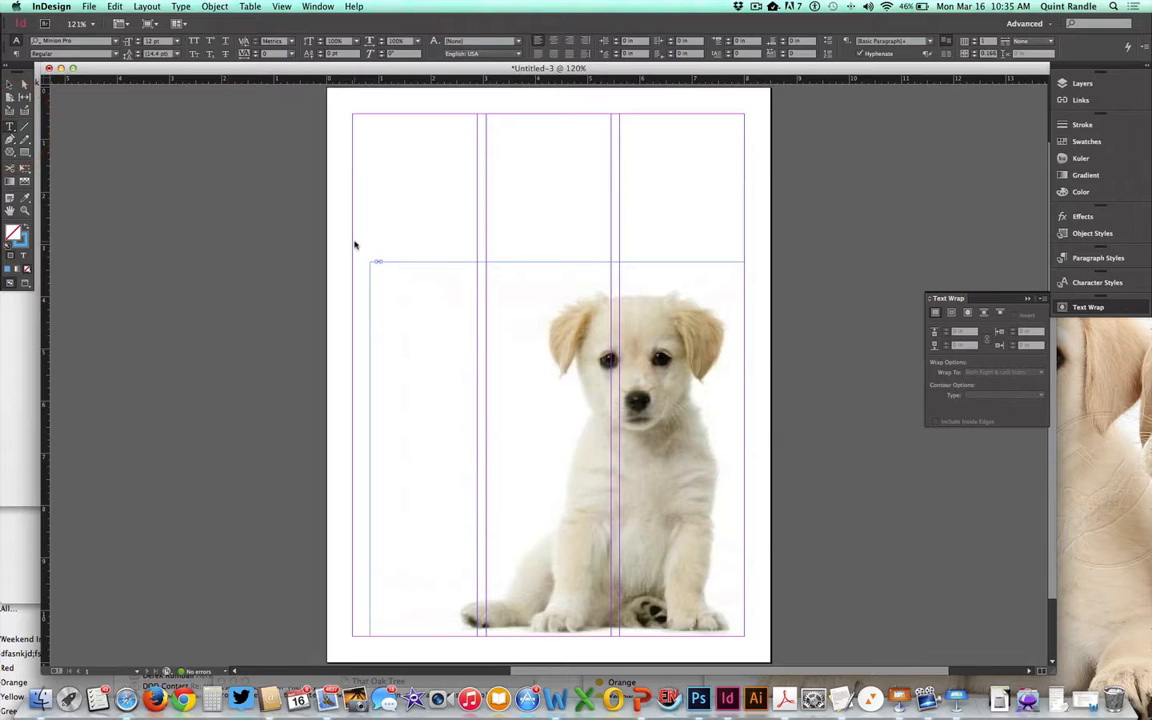
left_click_drag(353, 260, 680, 481)
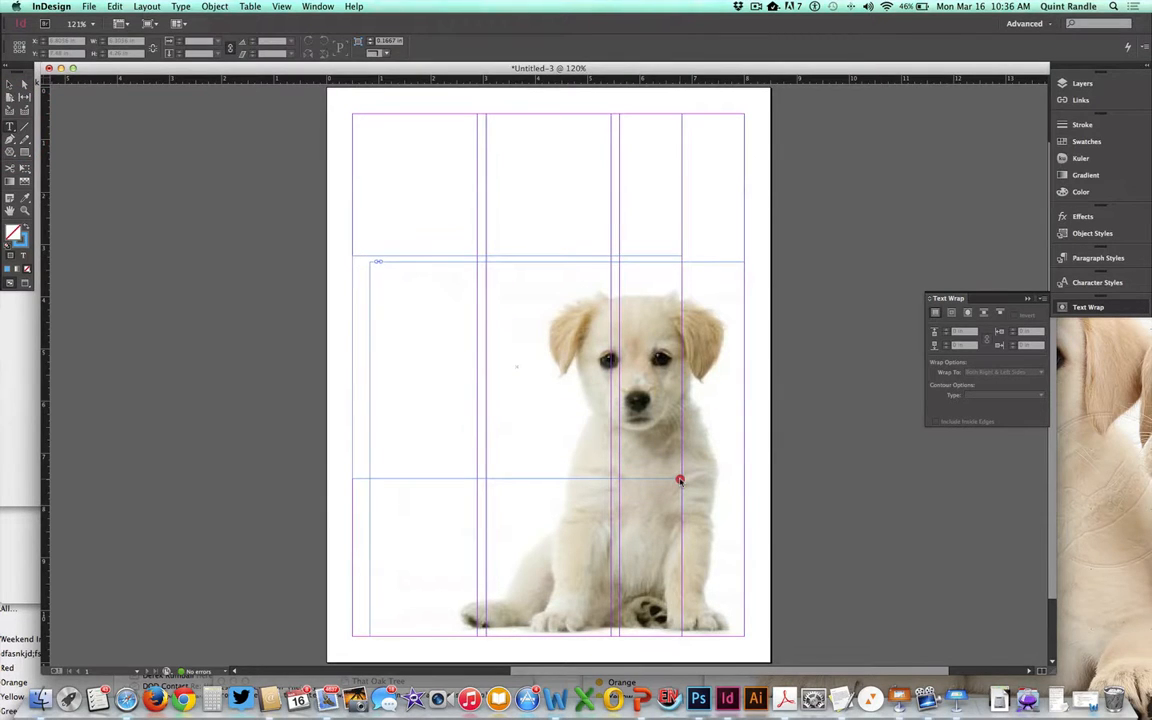
left_click_drag(680, 481, 737, 634)
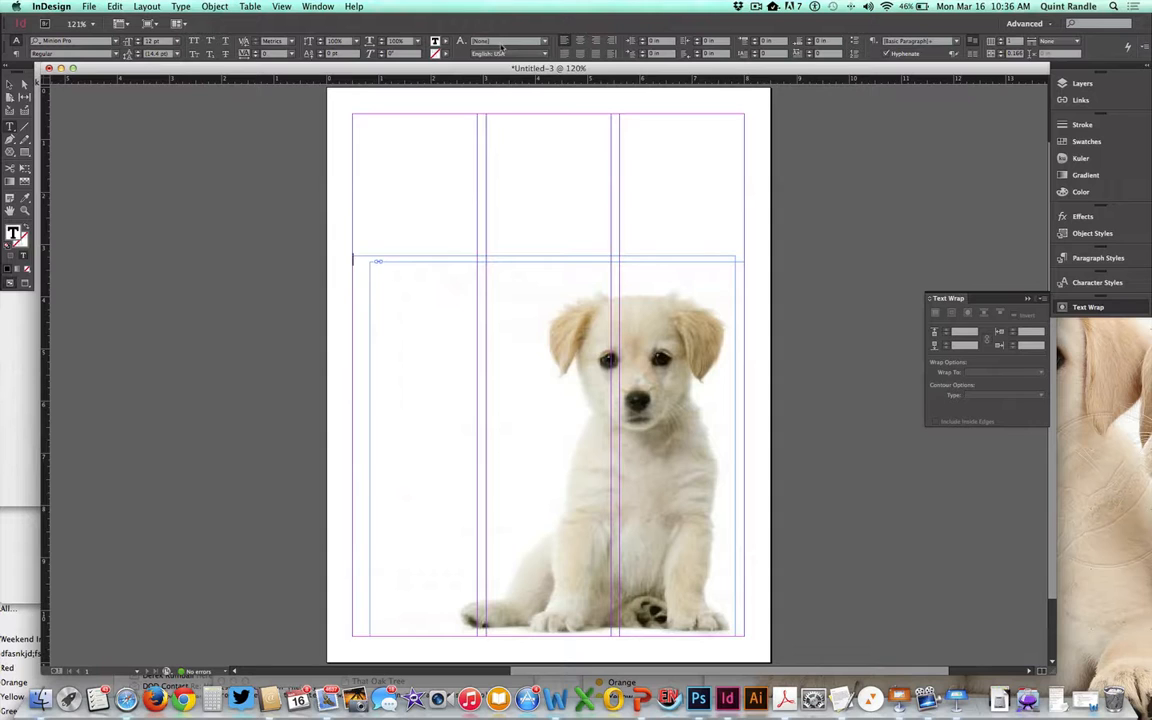
- Fill the text frame over the puppy with placeholder text and divide it into three columns
left_click(178, 6)
mouse_move(281, 319)
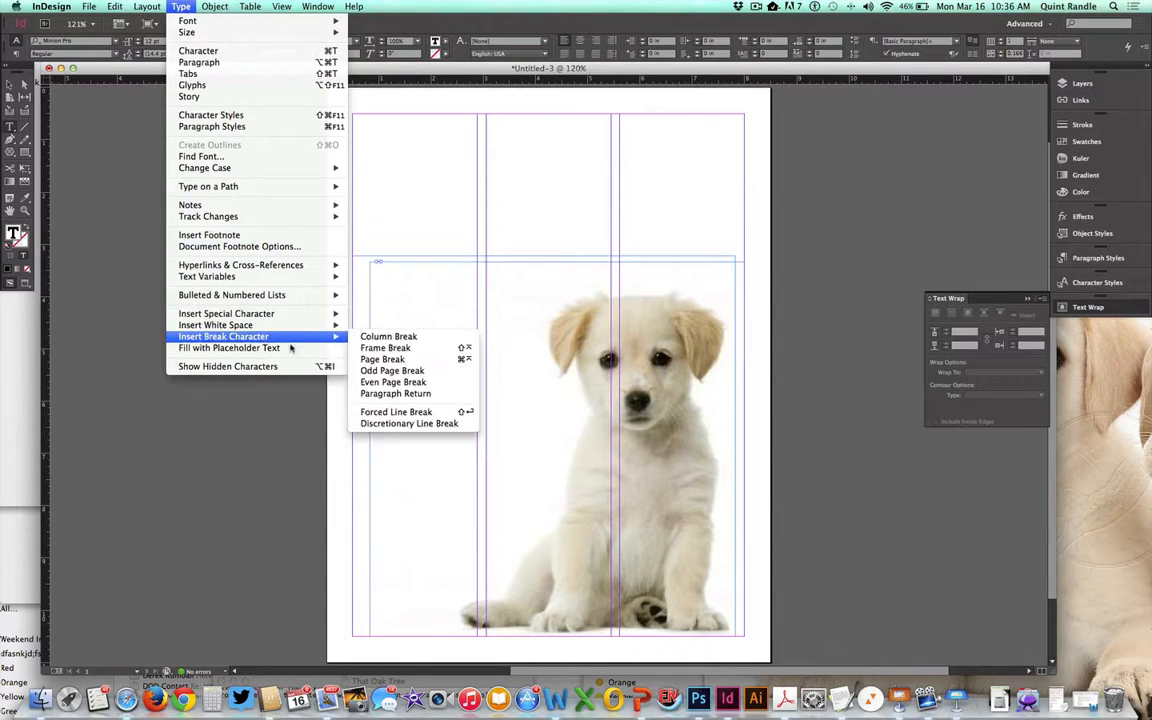
left_click(305, 349)
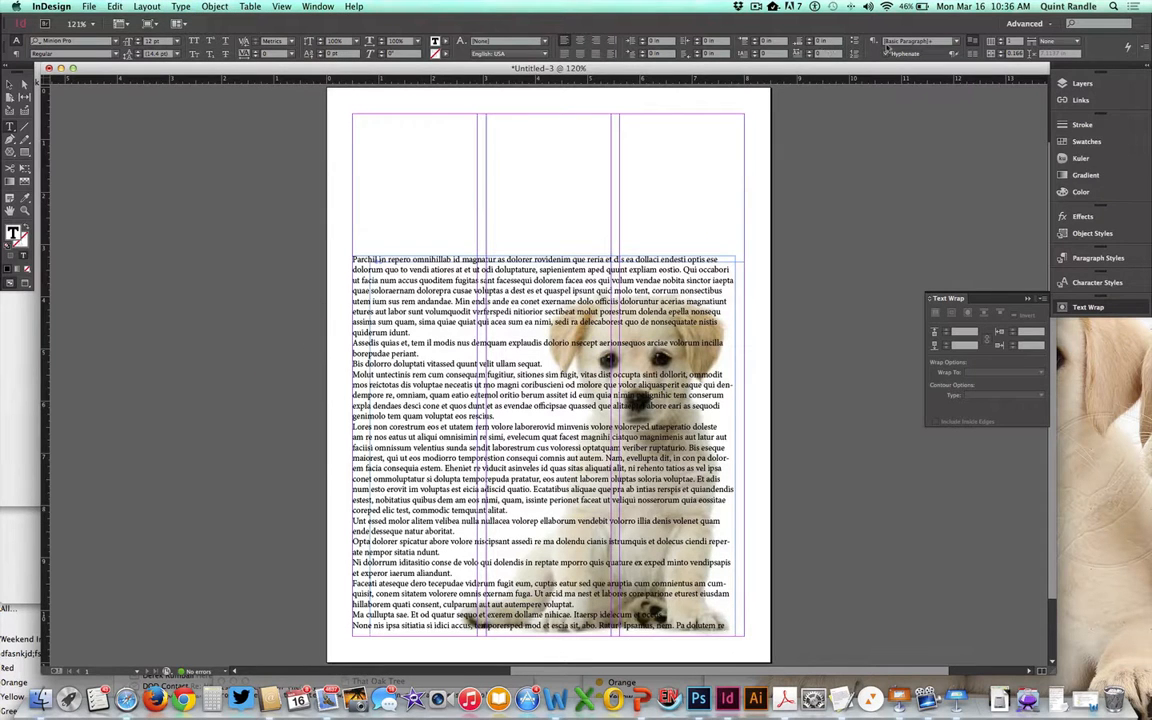
left_click(1000, 41)
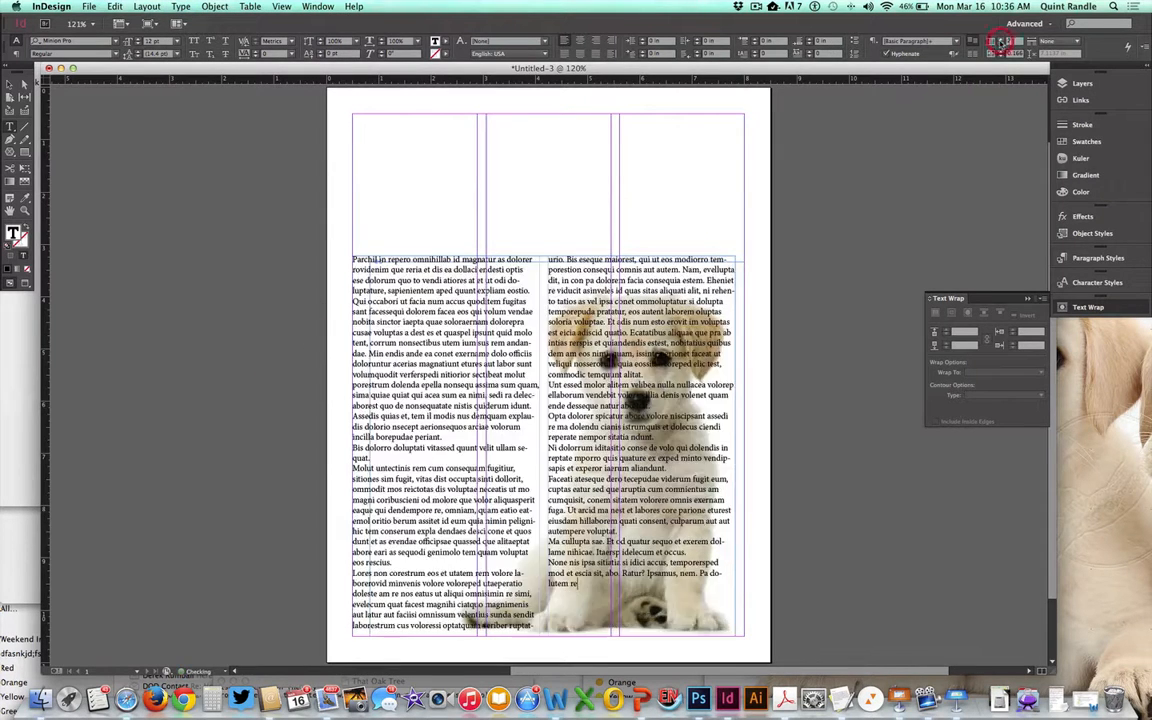
left_click(1000, 41)
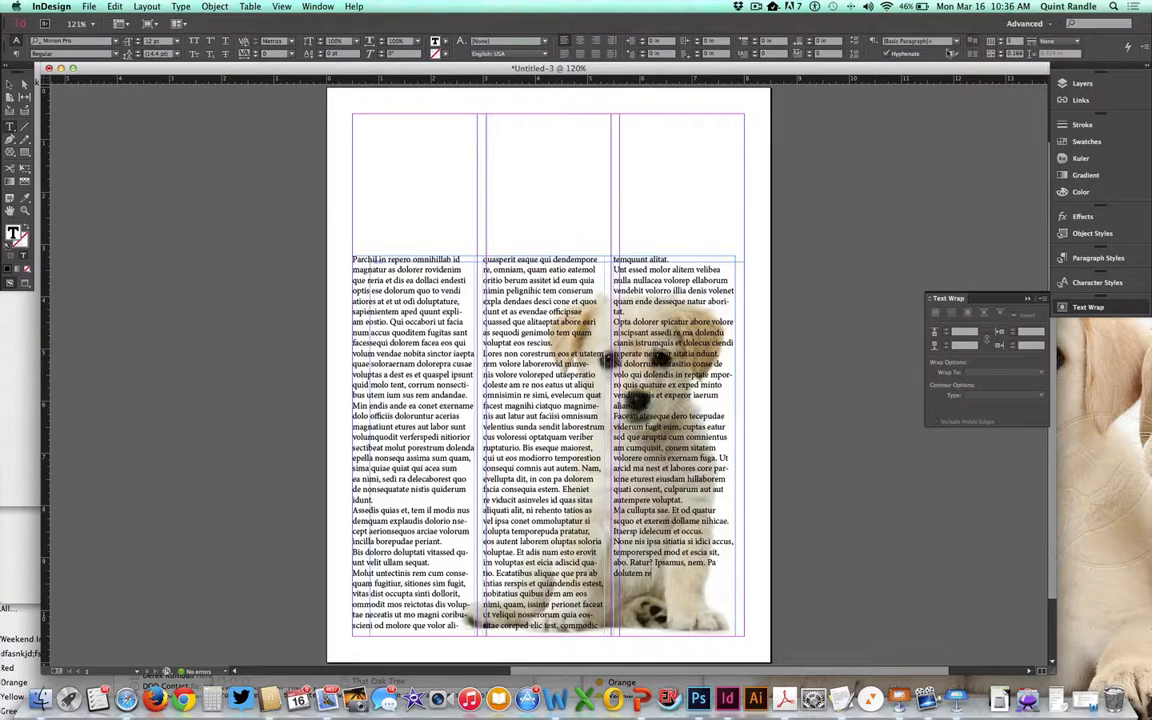
- Set all text in the frame to 10 pt and add more placeholder text to fill the third column
left_click(386, 324)
key("ctrl+a")
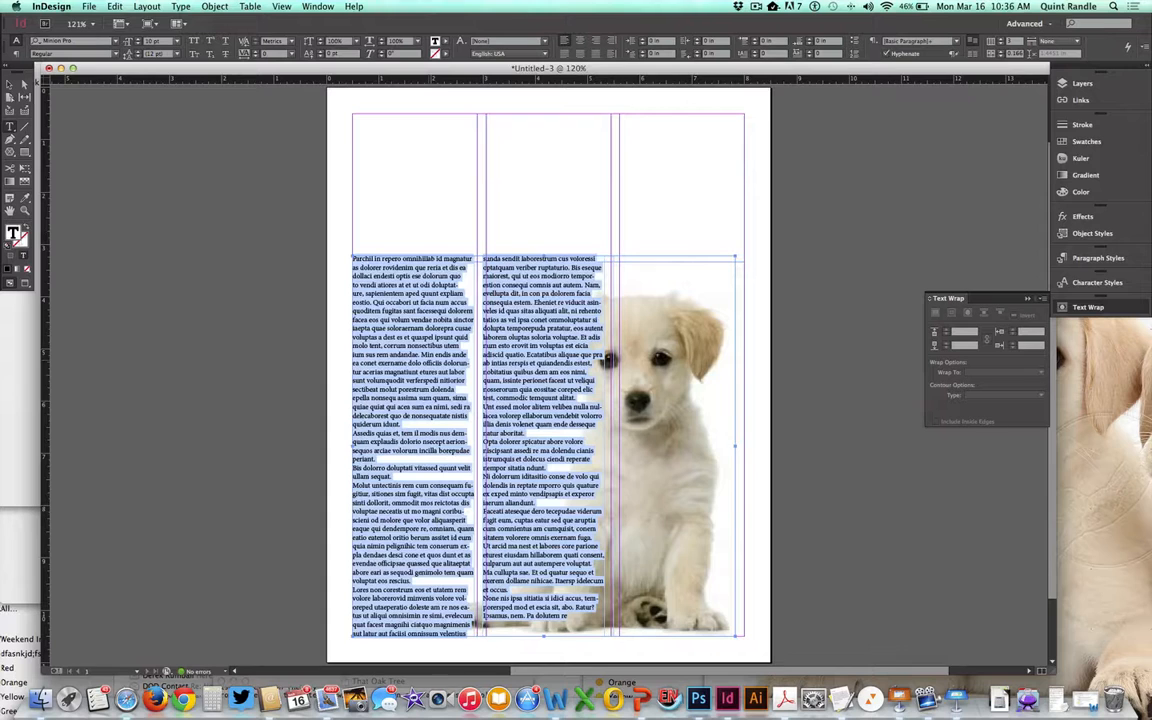
left_click(210, 6)
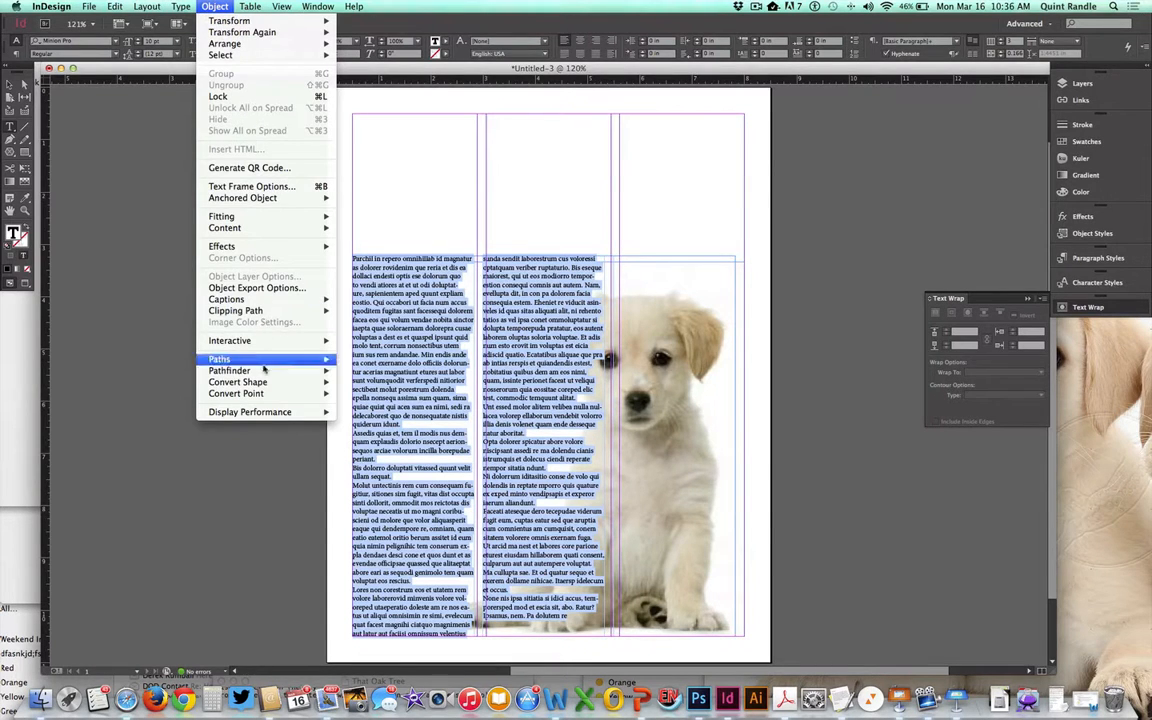
mouse_move(281, 397)
mouse_move(180, 6)
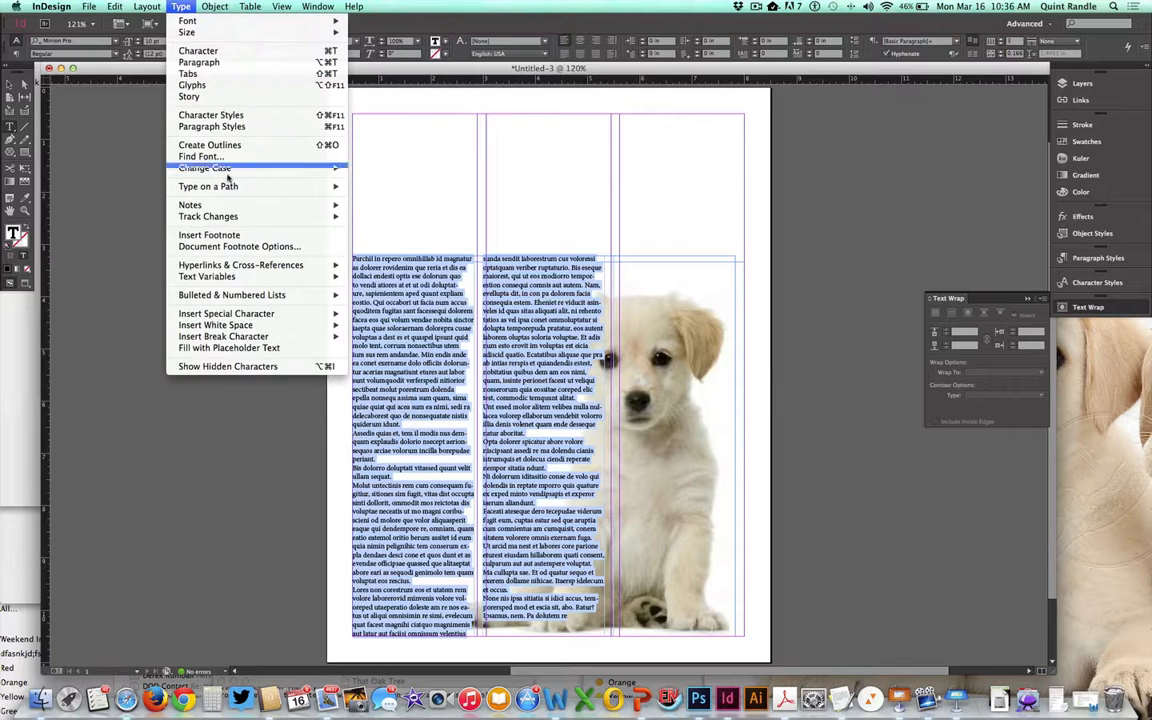
left_click(288, 346)
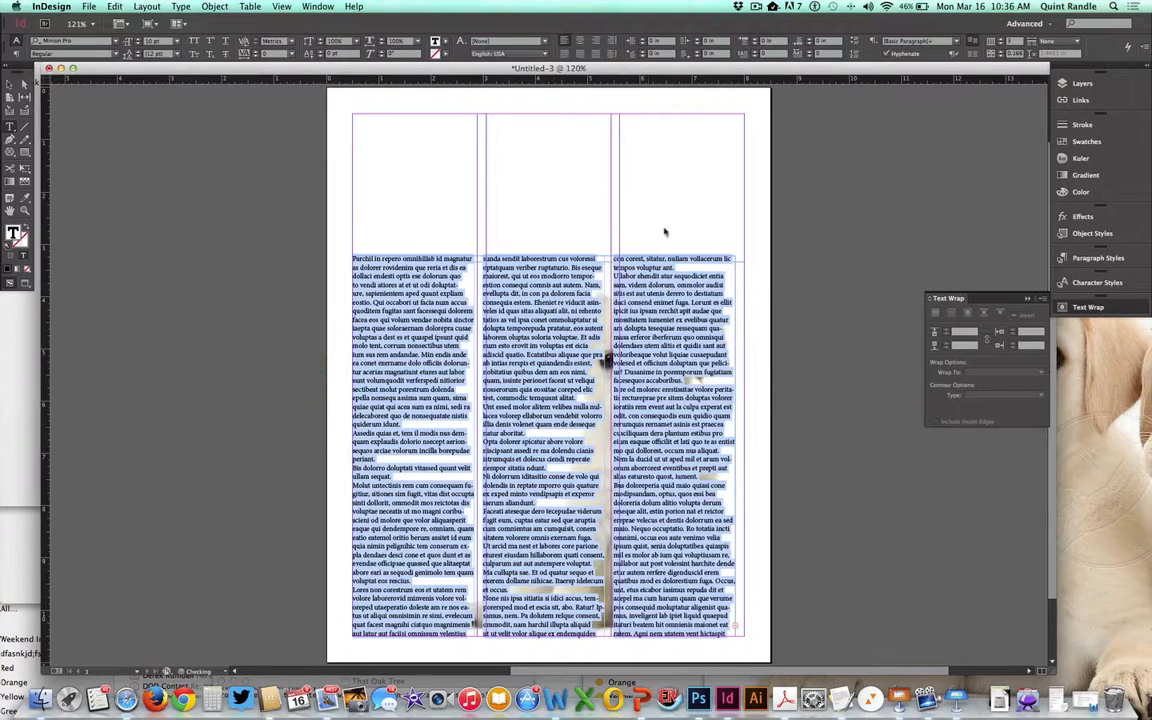
- Select the three-column text frame and move it sideways to the page's left edge
left_click(855, 235)
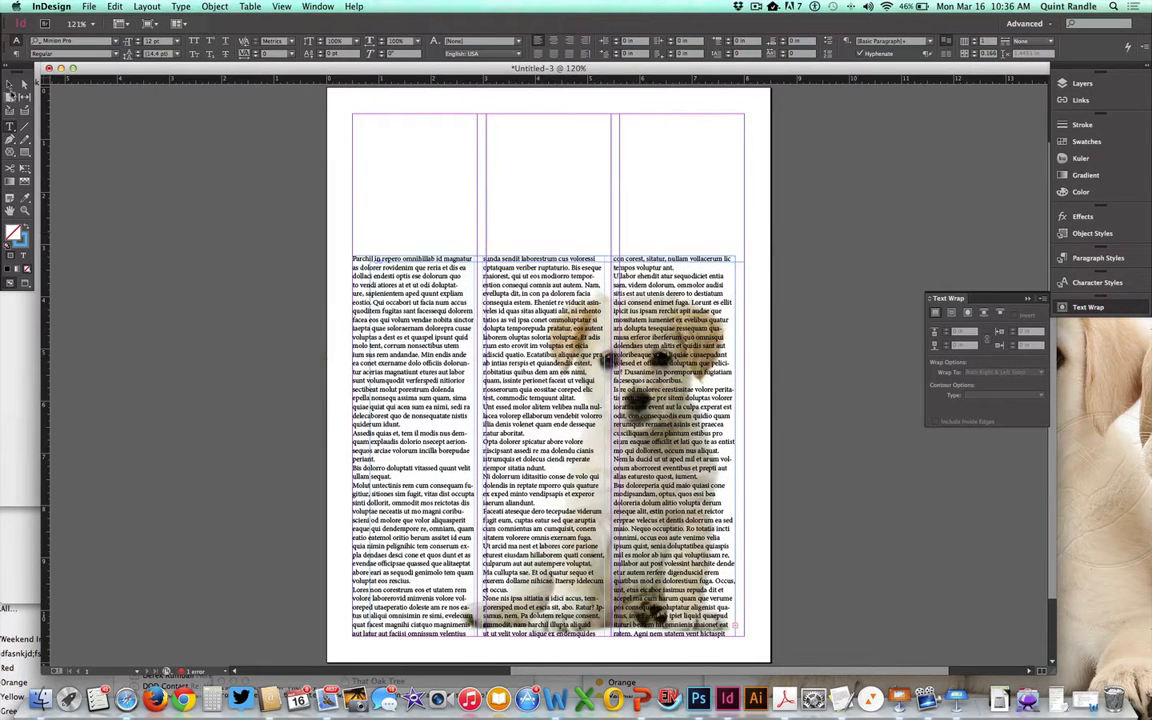
left_click(10, 84)
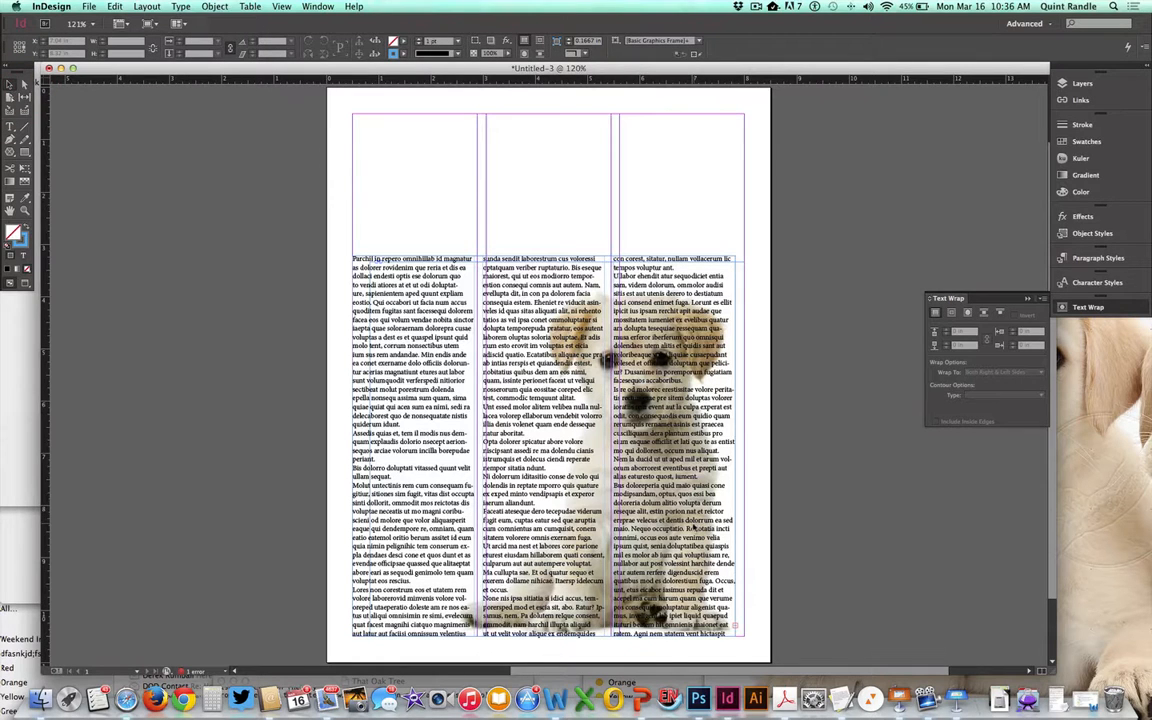
left_click_drag(630, 476, 606, 476)
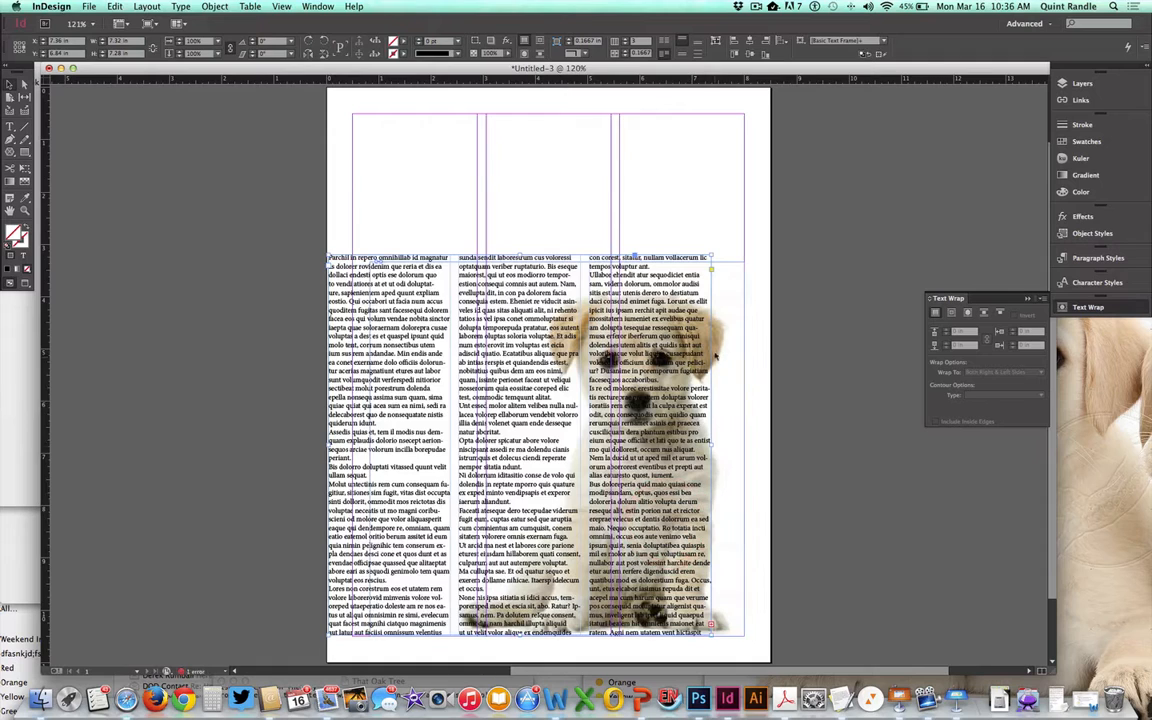
- Open the clipping path options for the puppy image, set the type to Detect Edges and turn on the preview
left_click(715, 347)
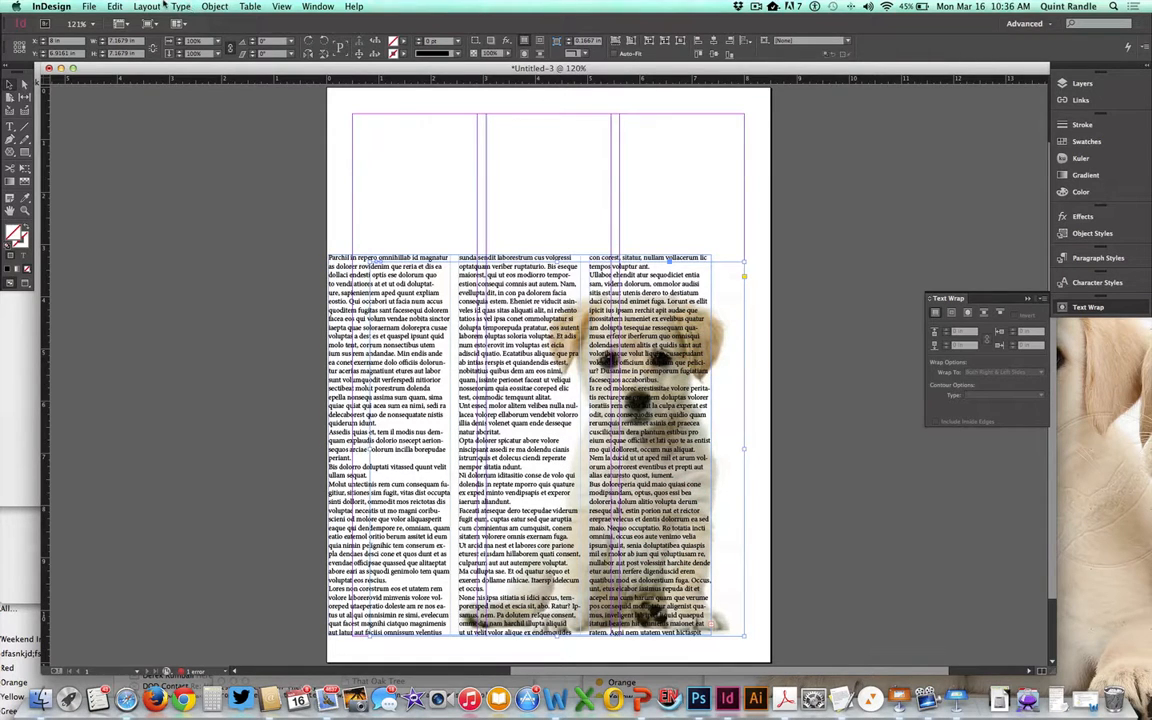
left_click(205, 6)
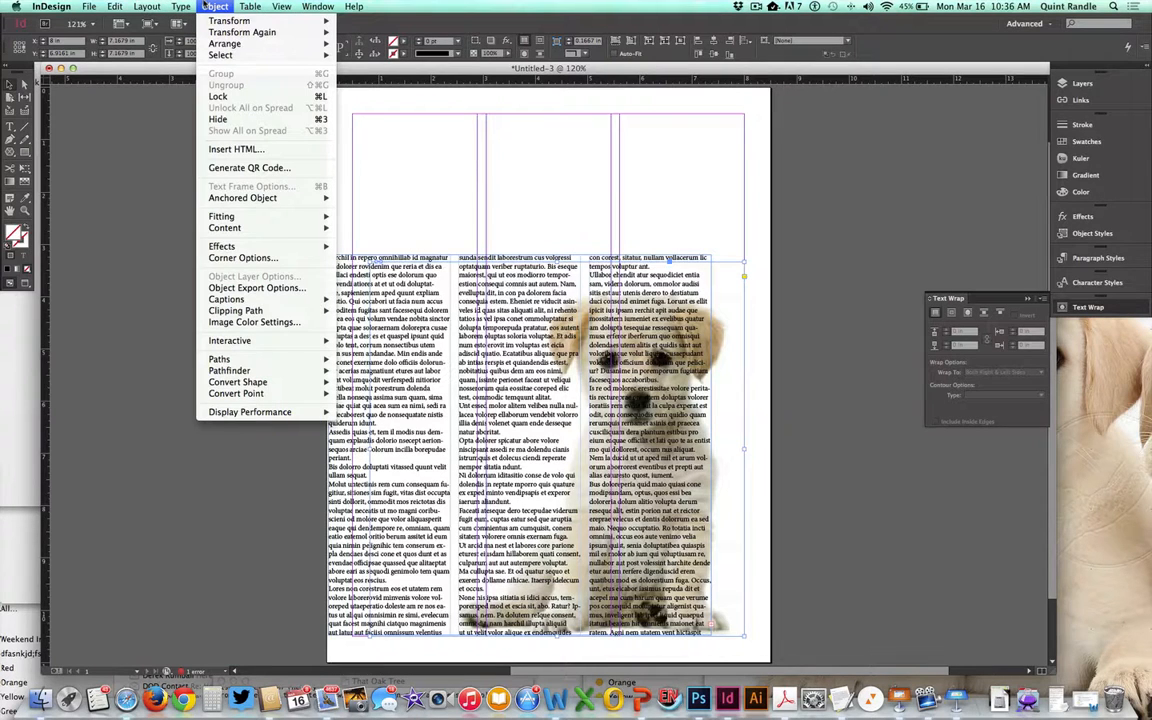
mouse_move(258, 310)
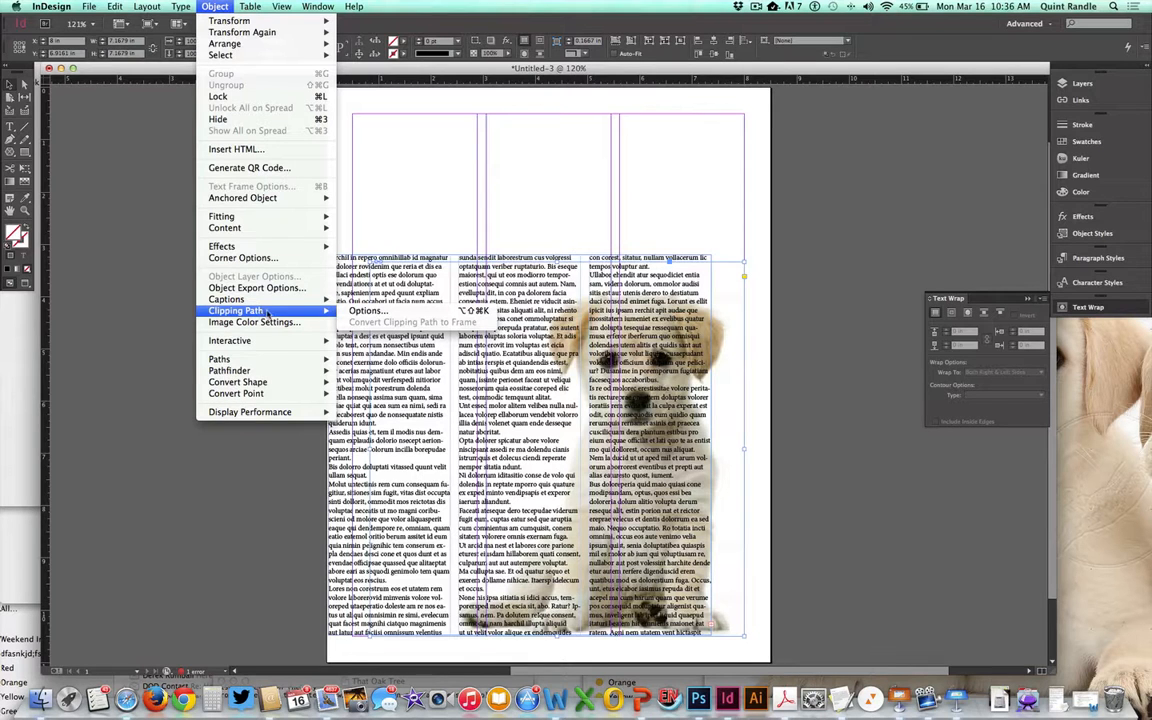
left_click(355, 311)
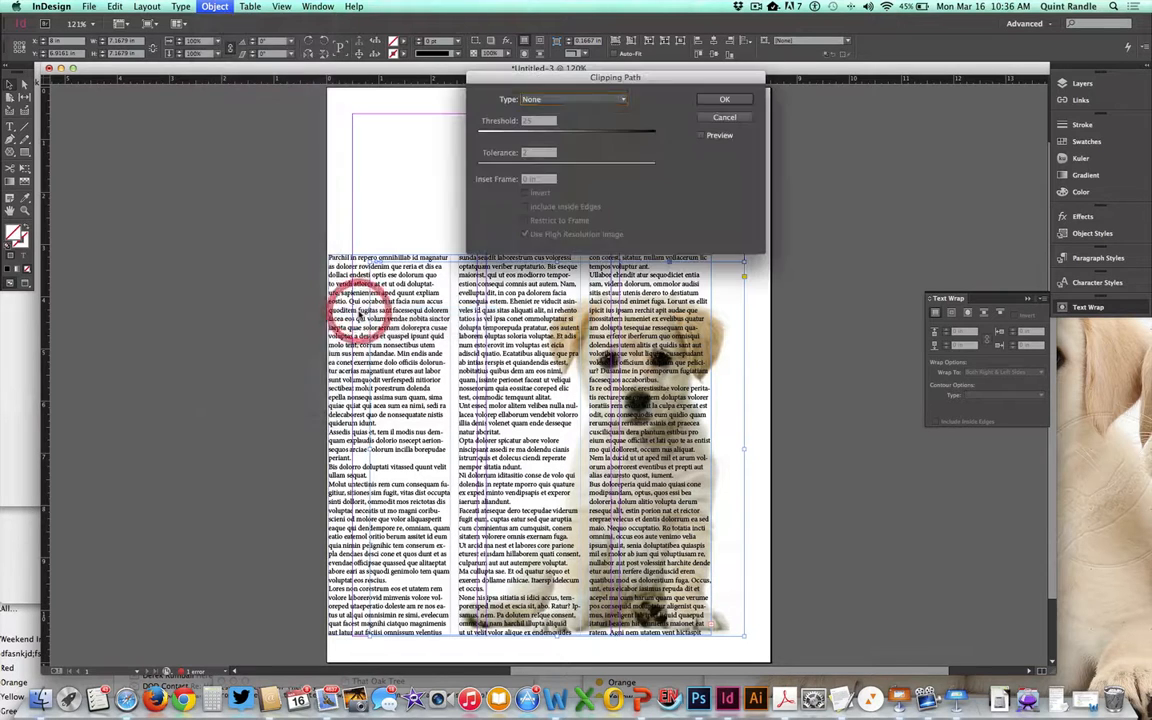
left_click(557, 101)
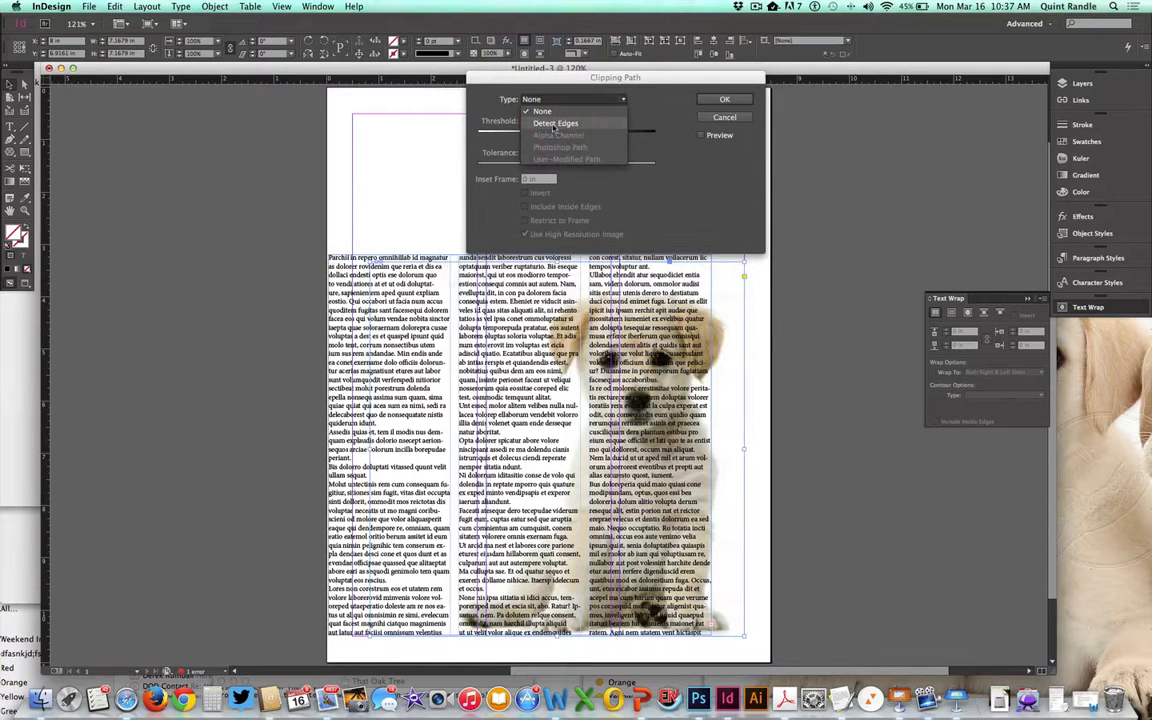
left_click(545, 125)
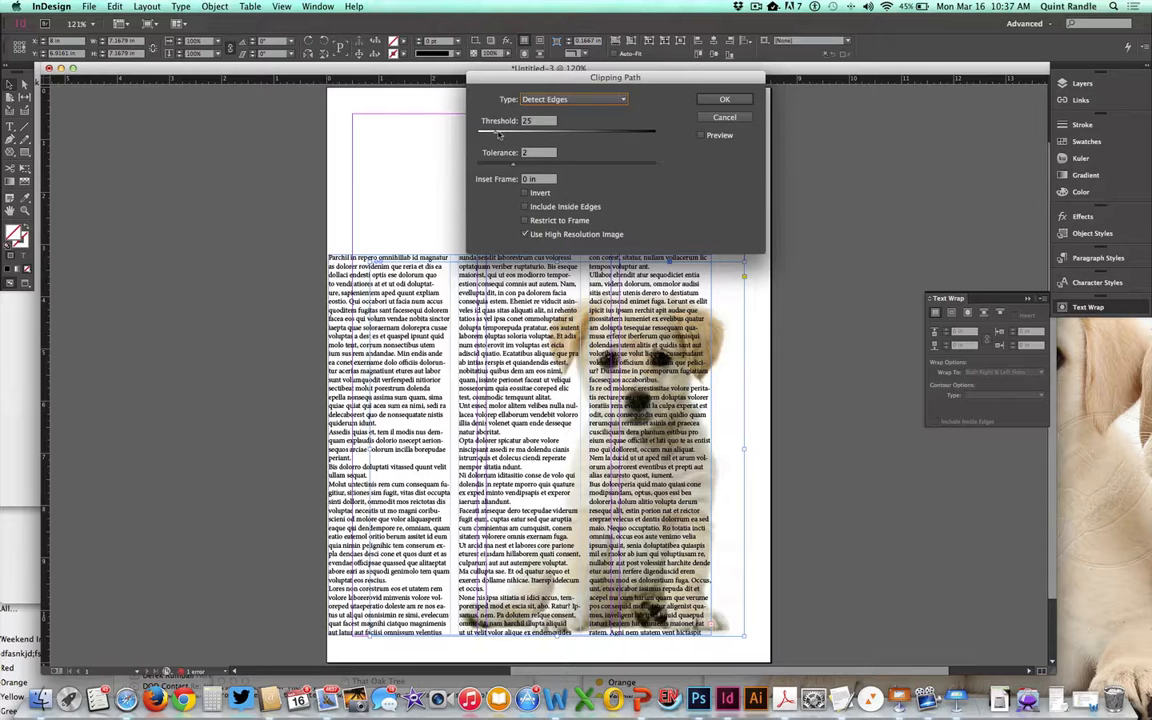
left_click(703, 139)
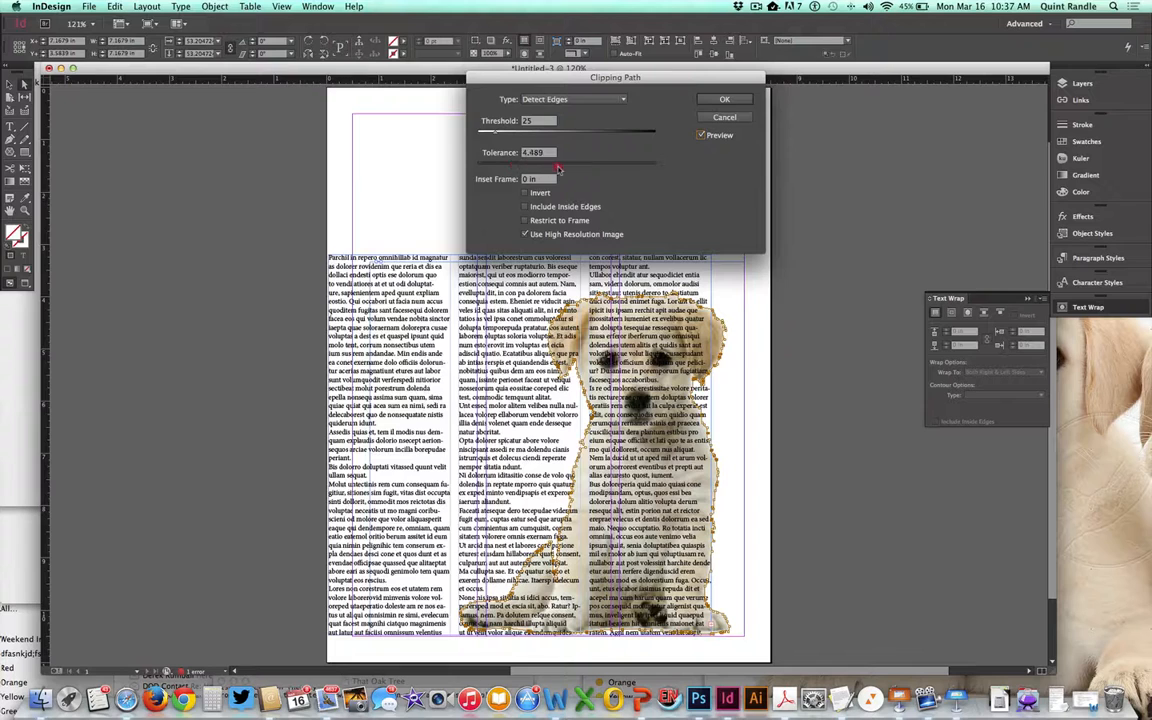
- Set the clipping path's tolerance to about 5.289 and its threshold to 9, and apply it to the puppy
left_click_drag(513, 164, 573, 166)
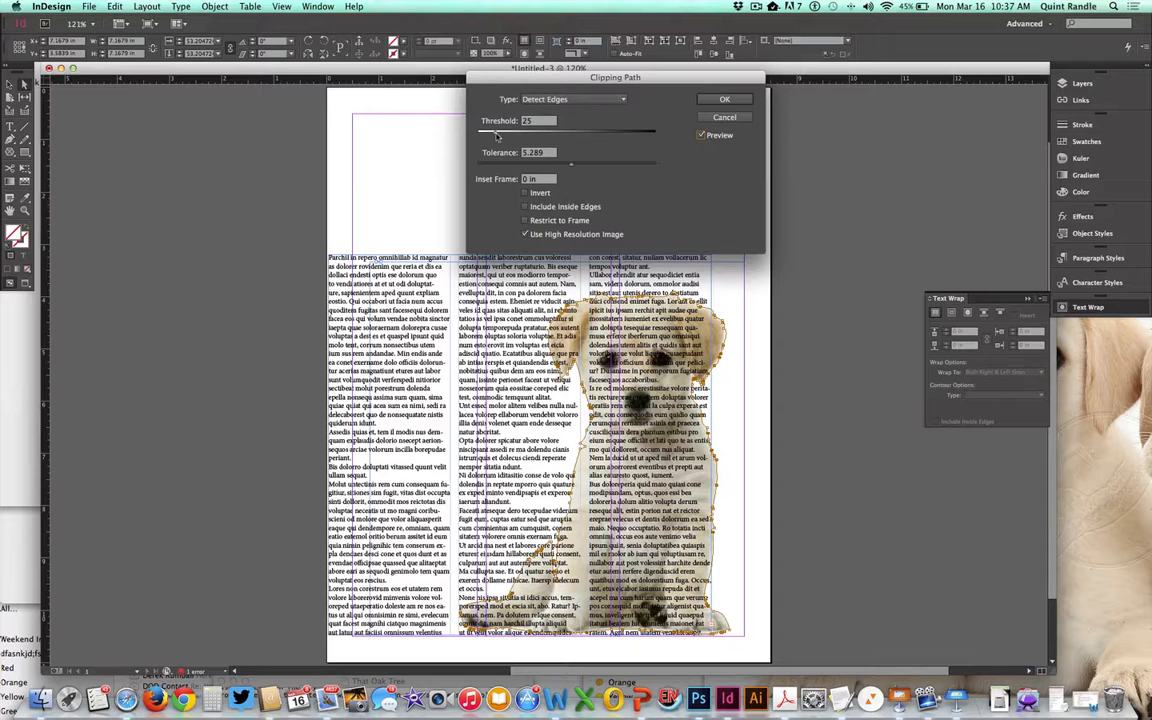
mouse_move(497, 133)
left_mouse_down()
mouse_move(524, 138)
mouse_move(435, 118)
mouse_move(484, 133)
left_mouse_up()
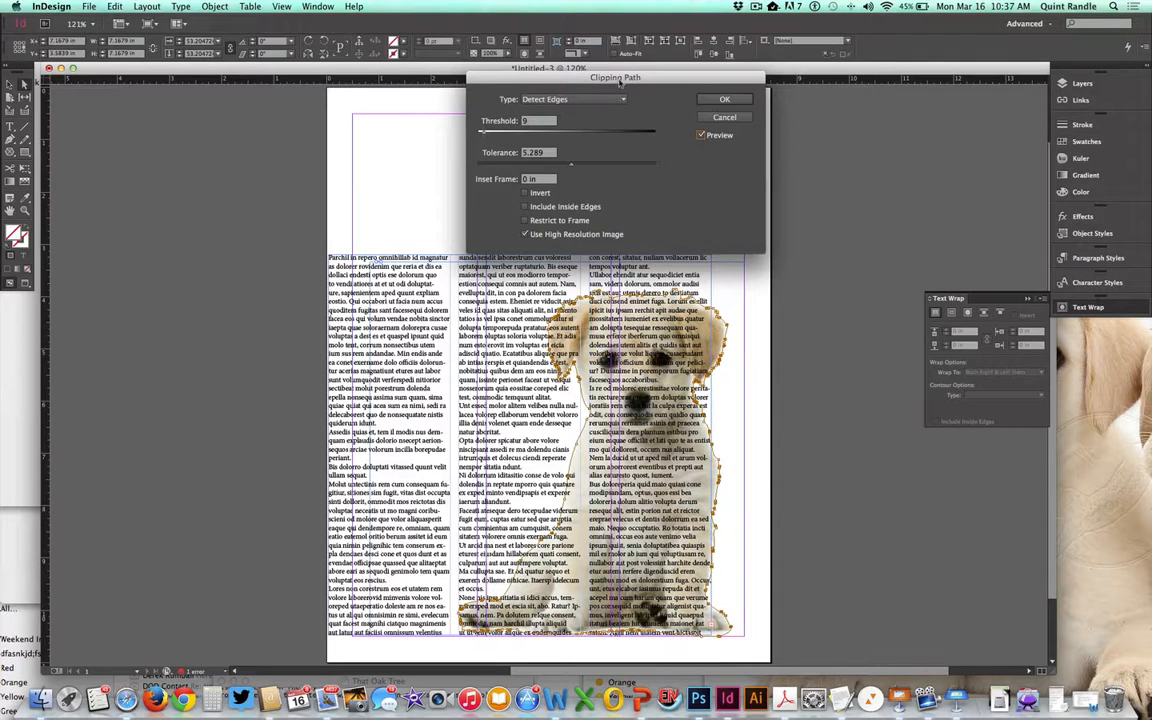
left_click(716, 101)
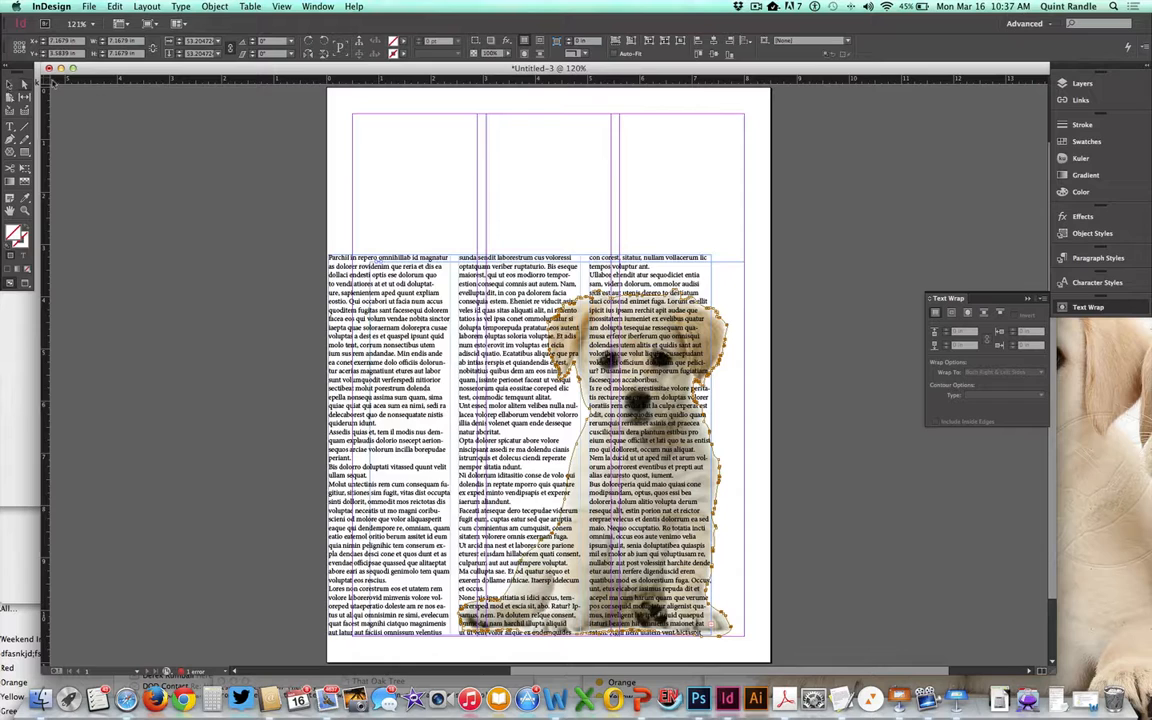
- Wrap the text around the puppy's object shape, using the clipping contour and a 0.1875 in offset
left_click(951, 316)
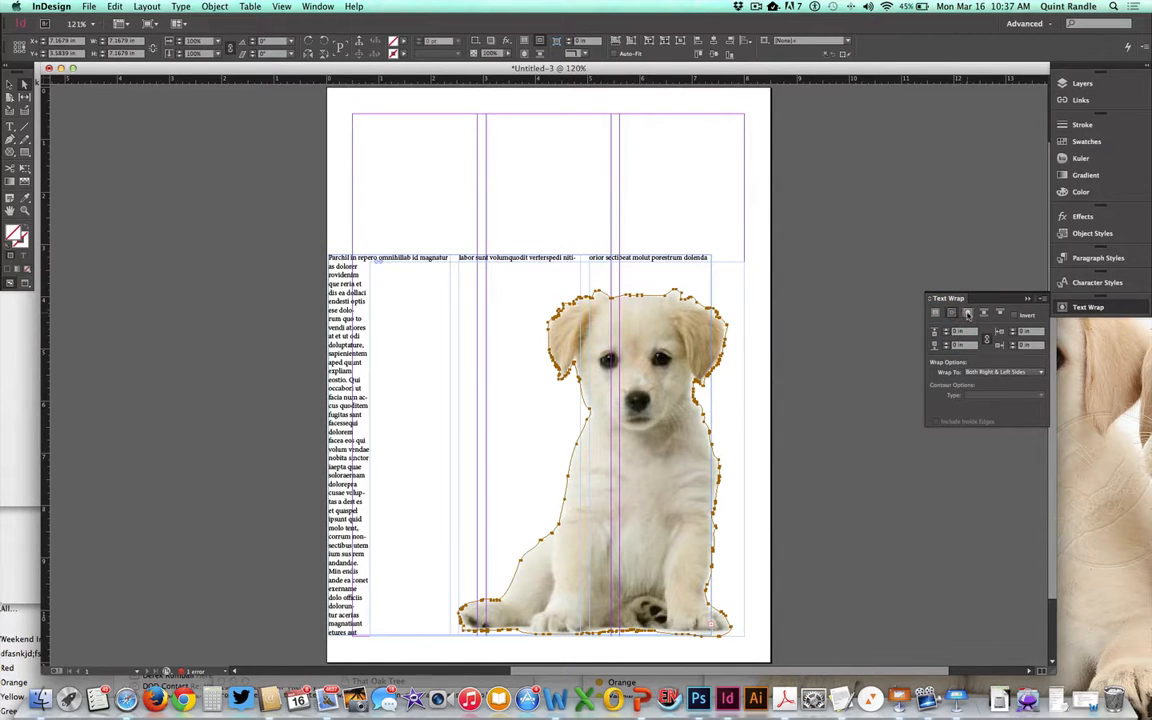
left_click(967, 314)
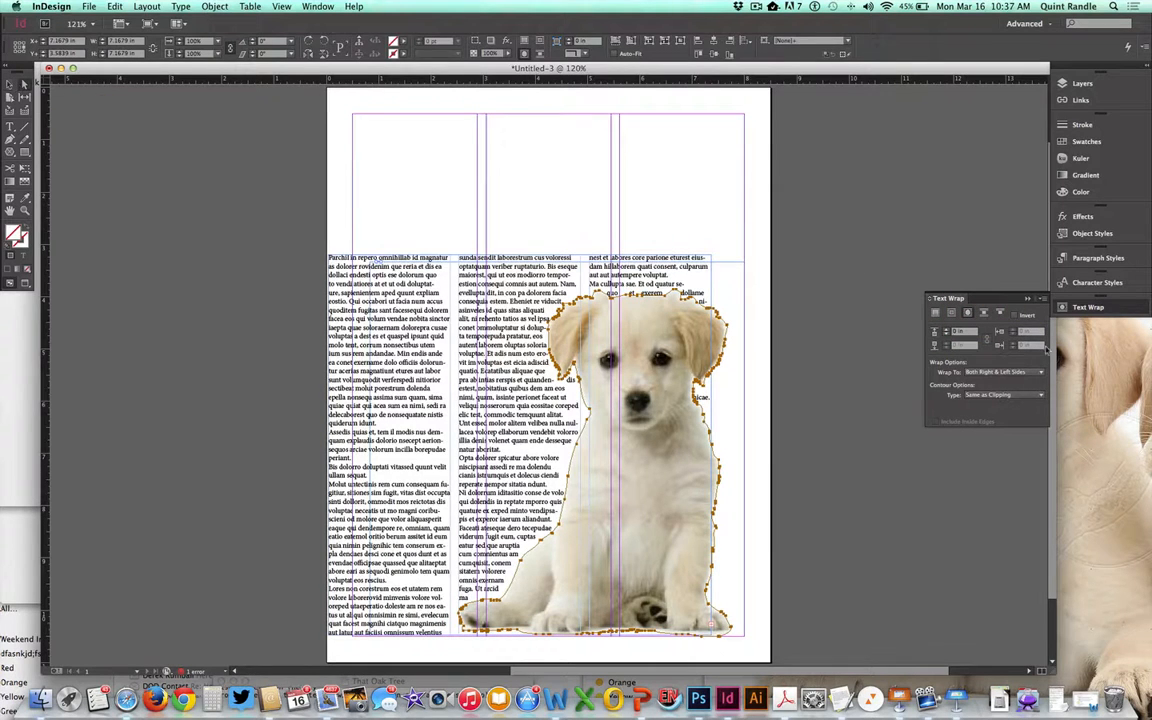
left_click(947, 333)
key("Up")
key("Up")
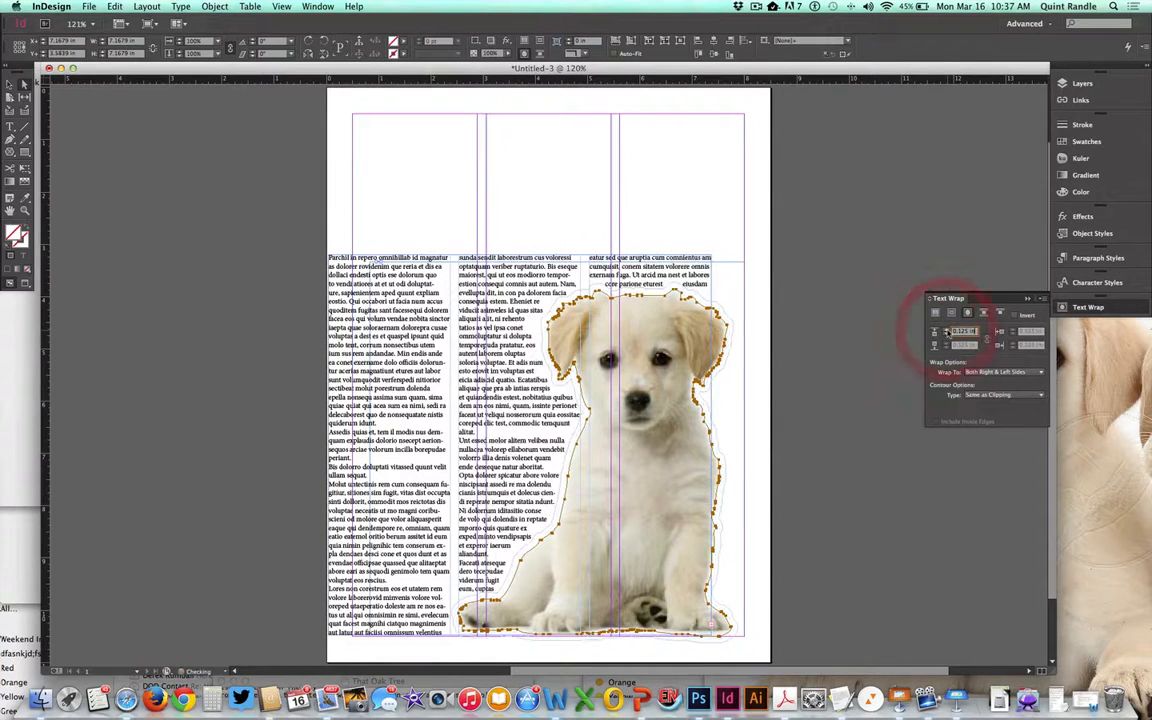
key("Up")
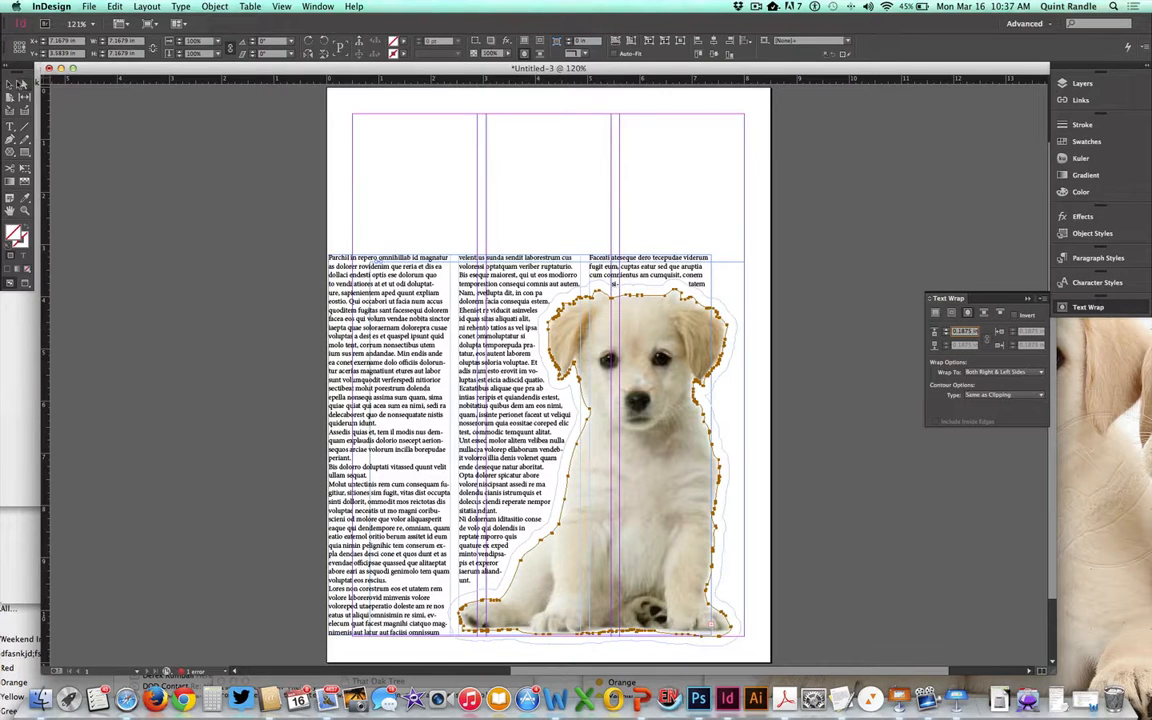
- Move the text frame back to the page's left margin, narrow it to about 4.85 in and reduce it to two columns
left_click(9, 84)
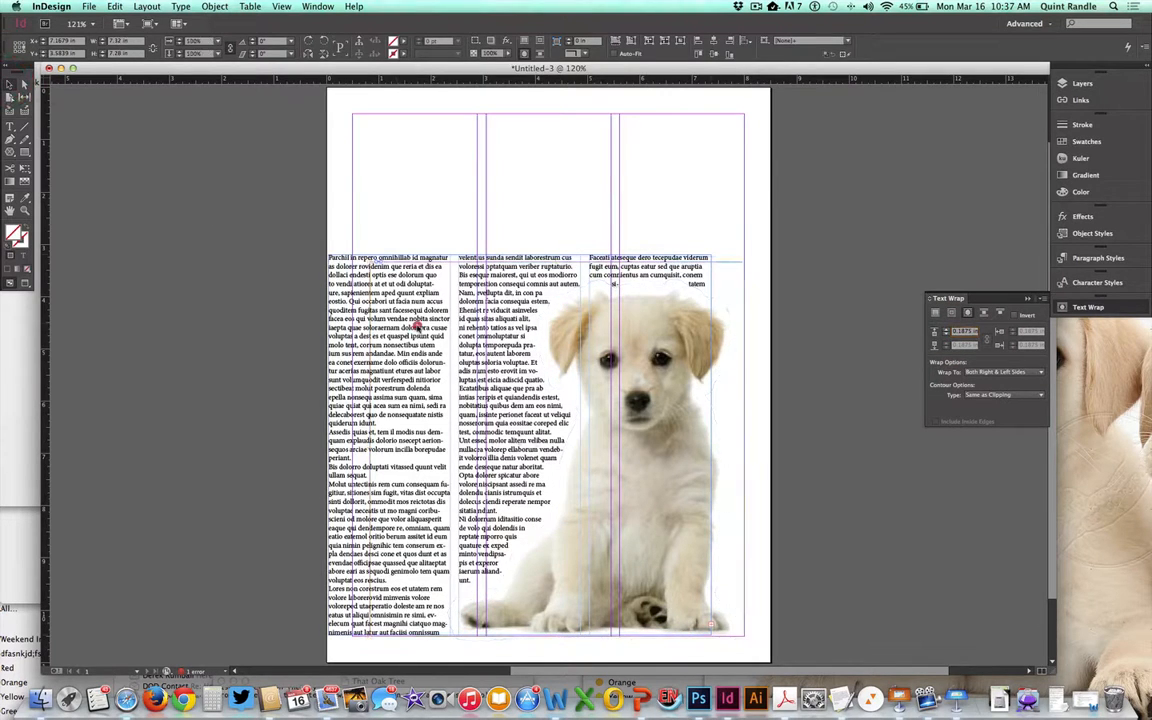
left_click_drag(396, 327, 425, 328)
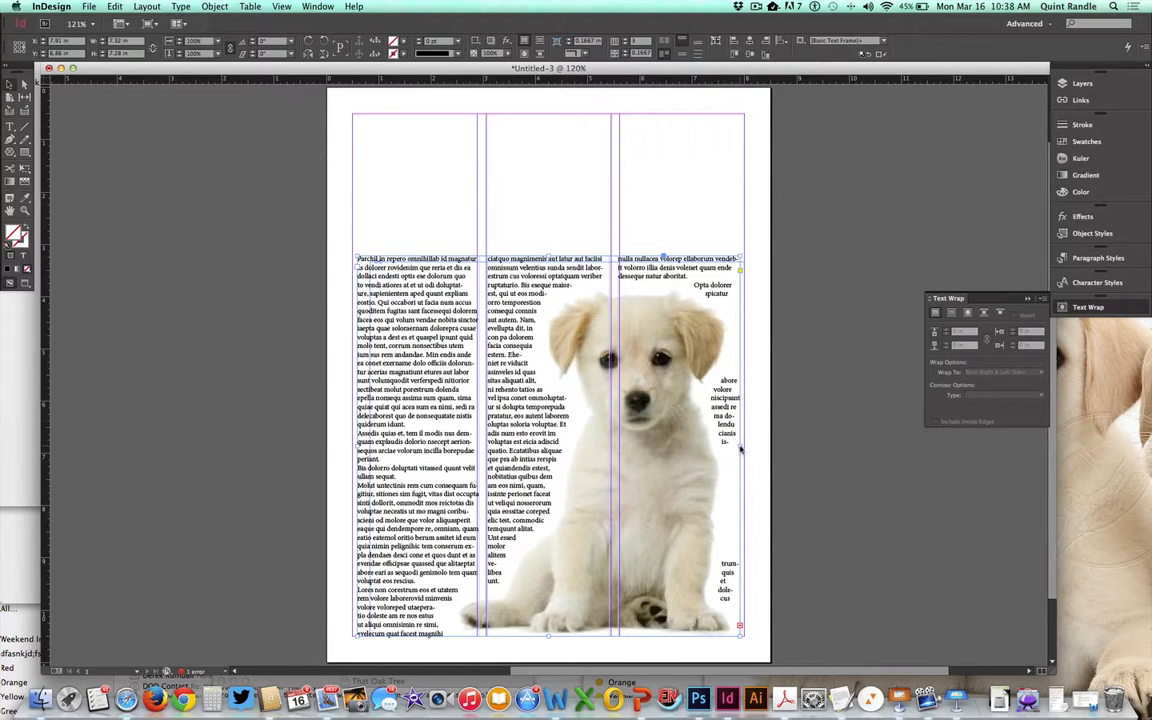
left_click_drag(741, 448, 610, 443)
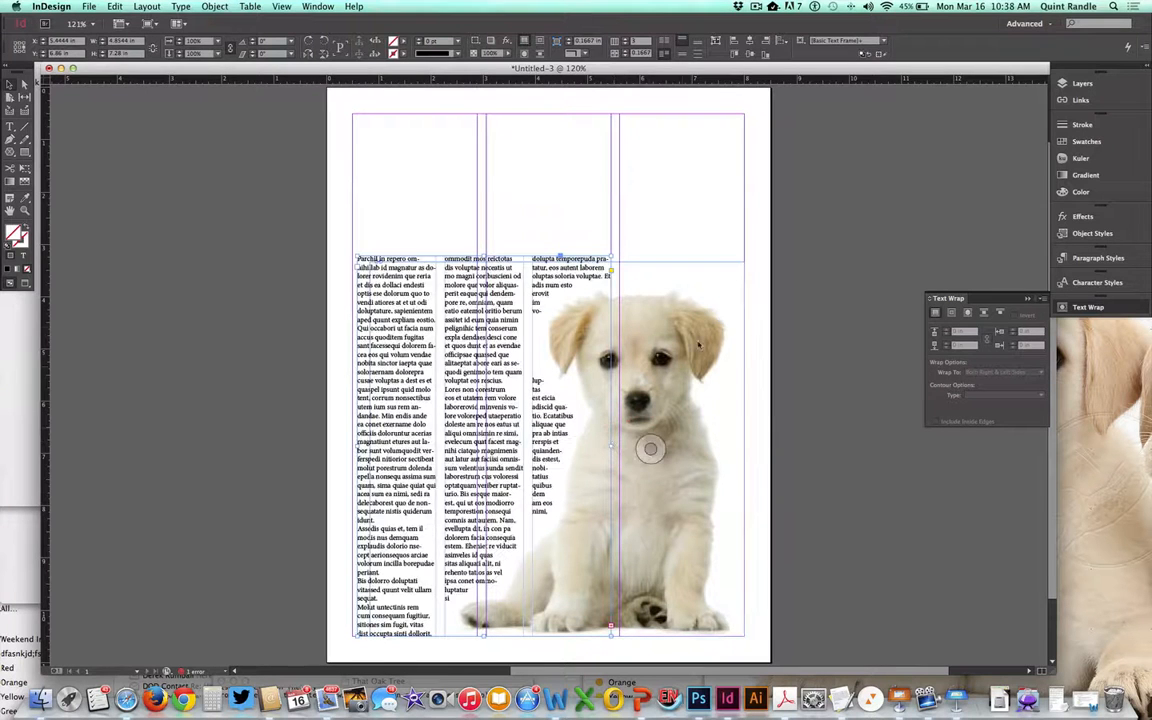
left_click(624, 45)
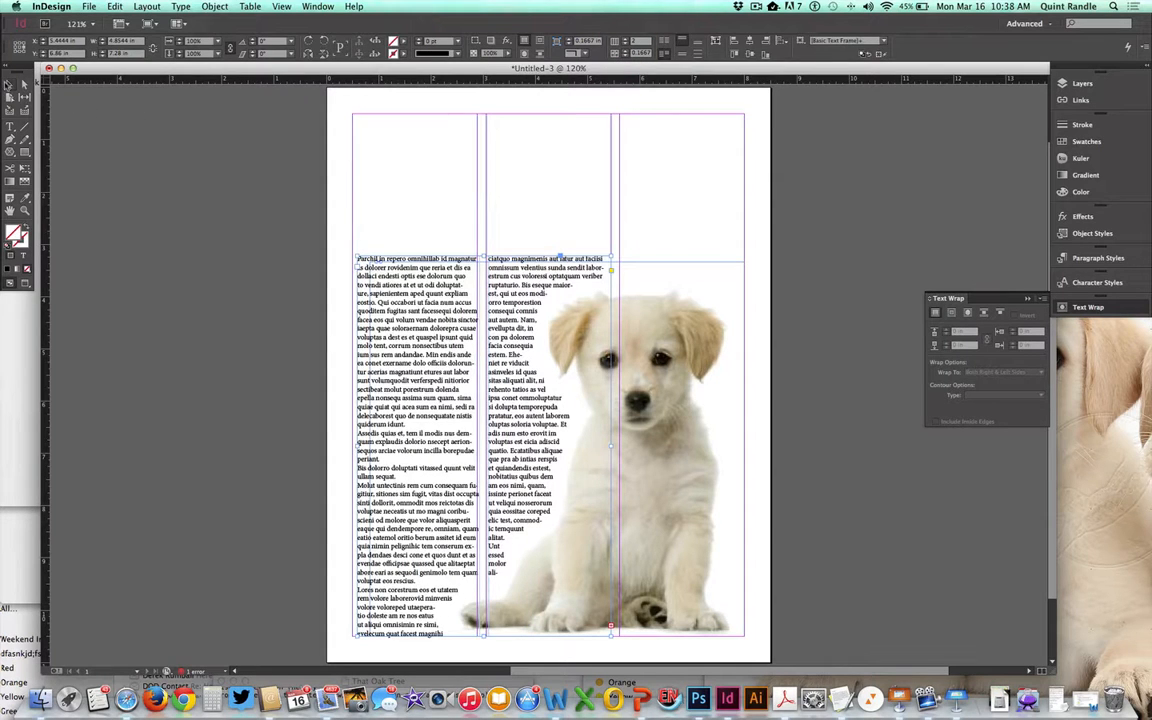
- Deselect everything and switch the page to Preview mode to check the text wrap
left_click(9, 84)
left_click(816, 265)
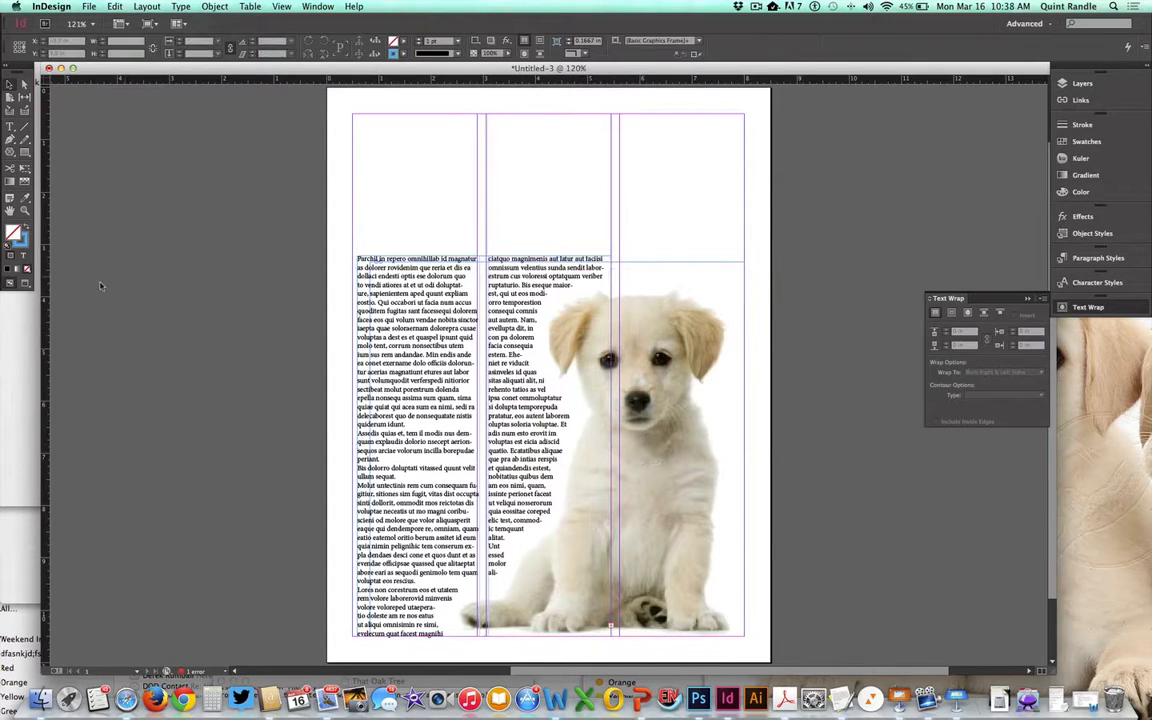
left_click(28, 283)
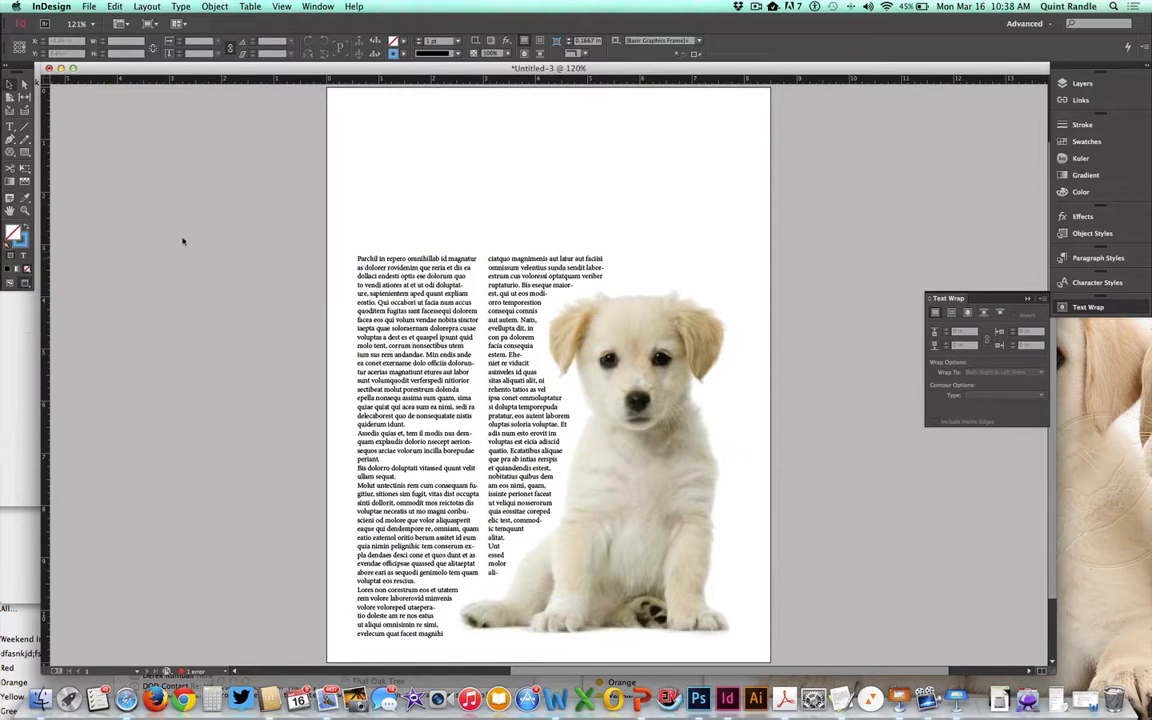
left_click(517, 502)
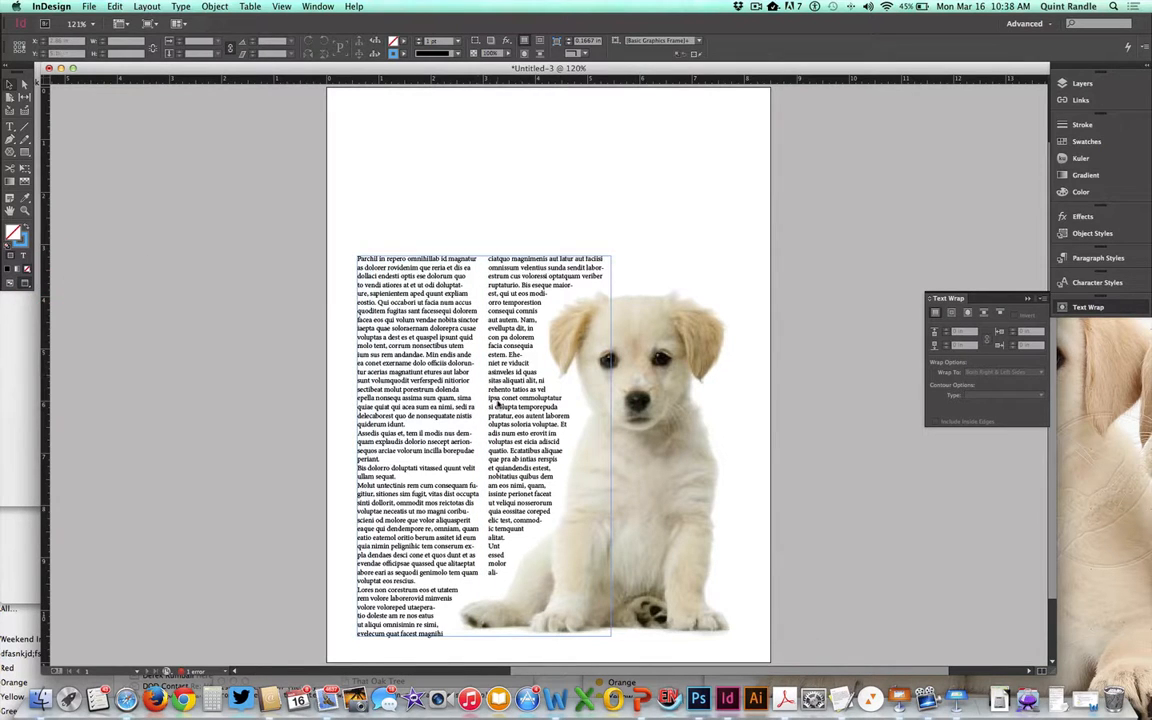
left_click(894, 204)
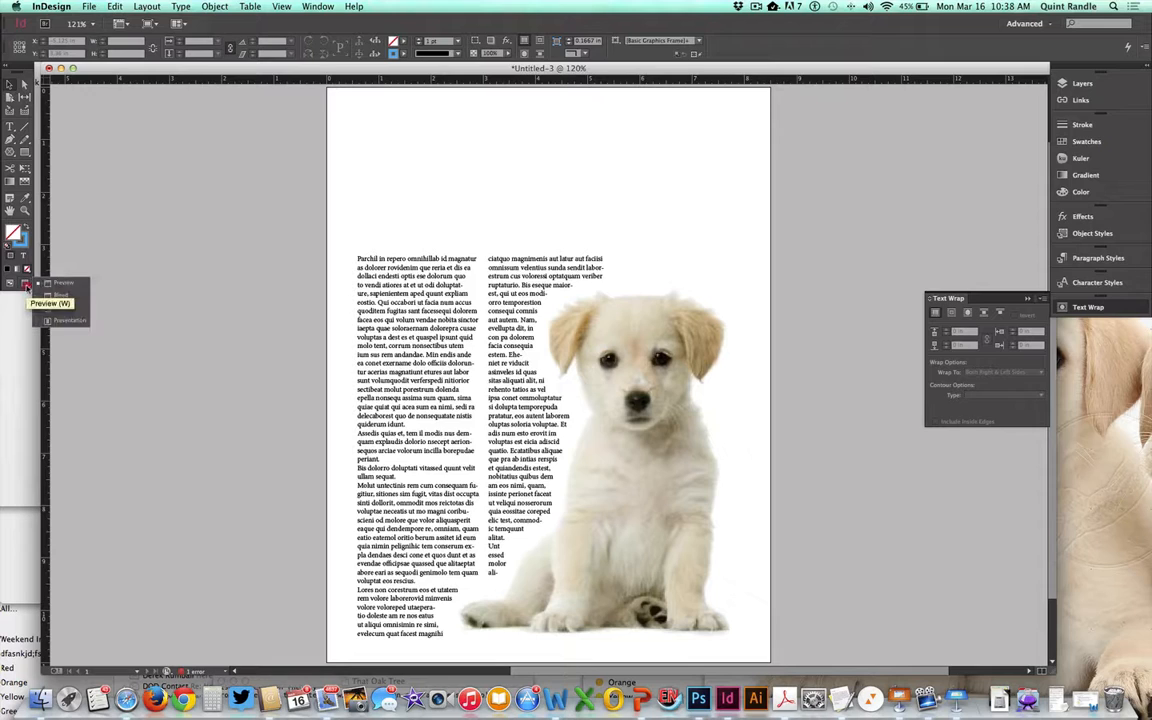
left_click_drag(24, 283, 49, 285)
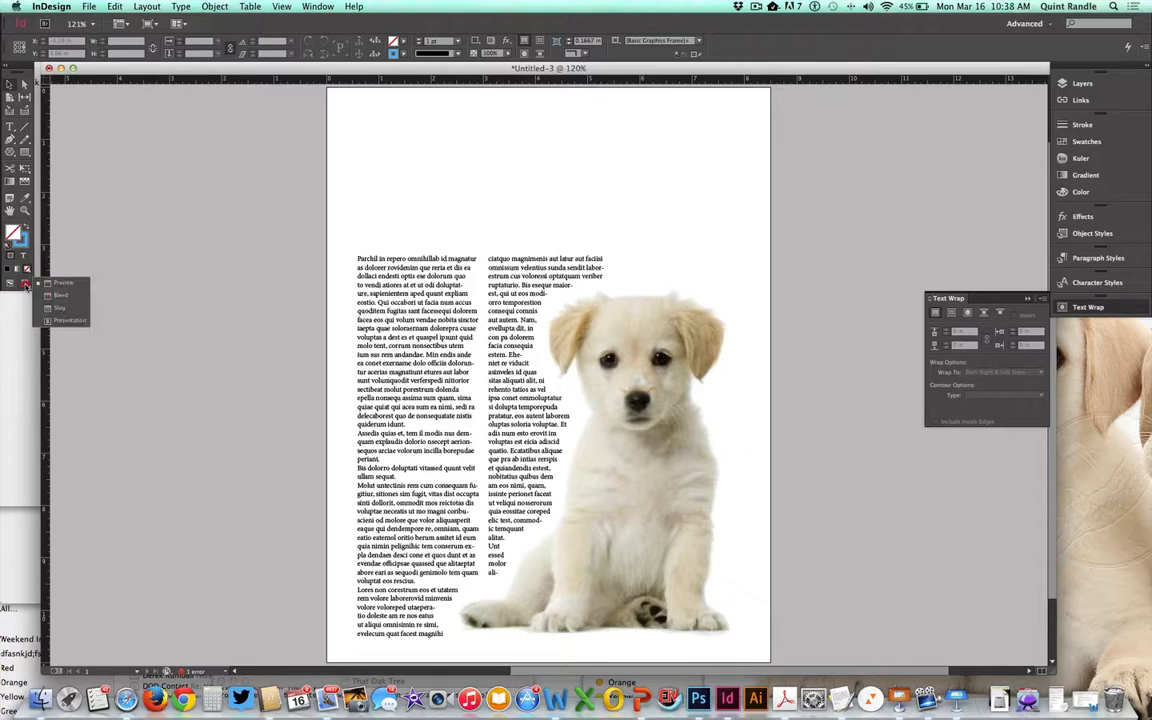
key("super+w")
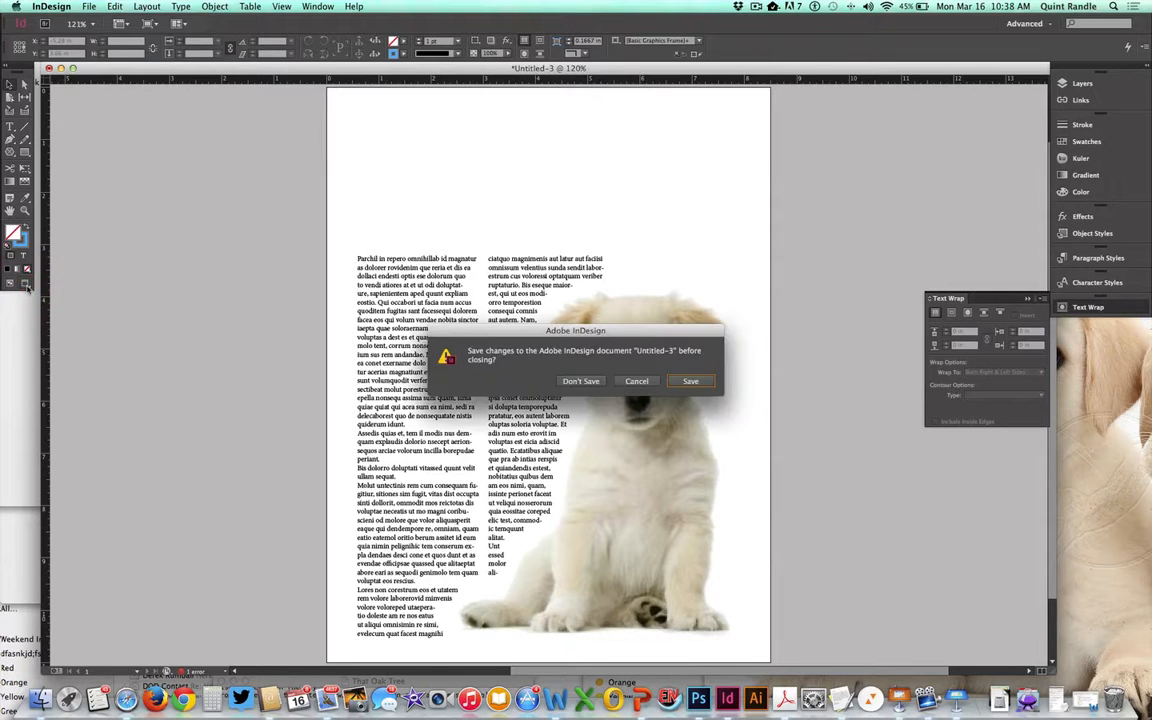
key("Escape")
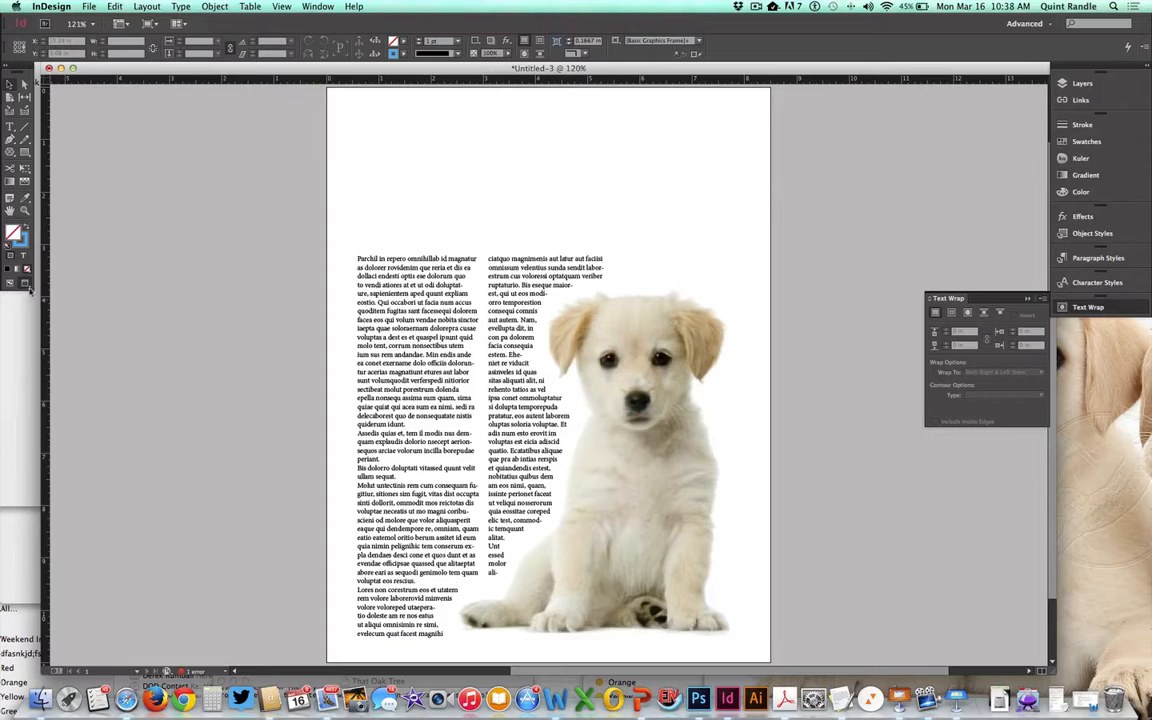
left_click_drag(28, 286, 56, 296)
- Draw a text frame above the article's first column and enter the headline "Solving your puppies flea and tick problem"
left_click(370, 200)
left_click(9, 127)
left_click_drag(357, 122, 431, 205)
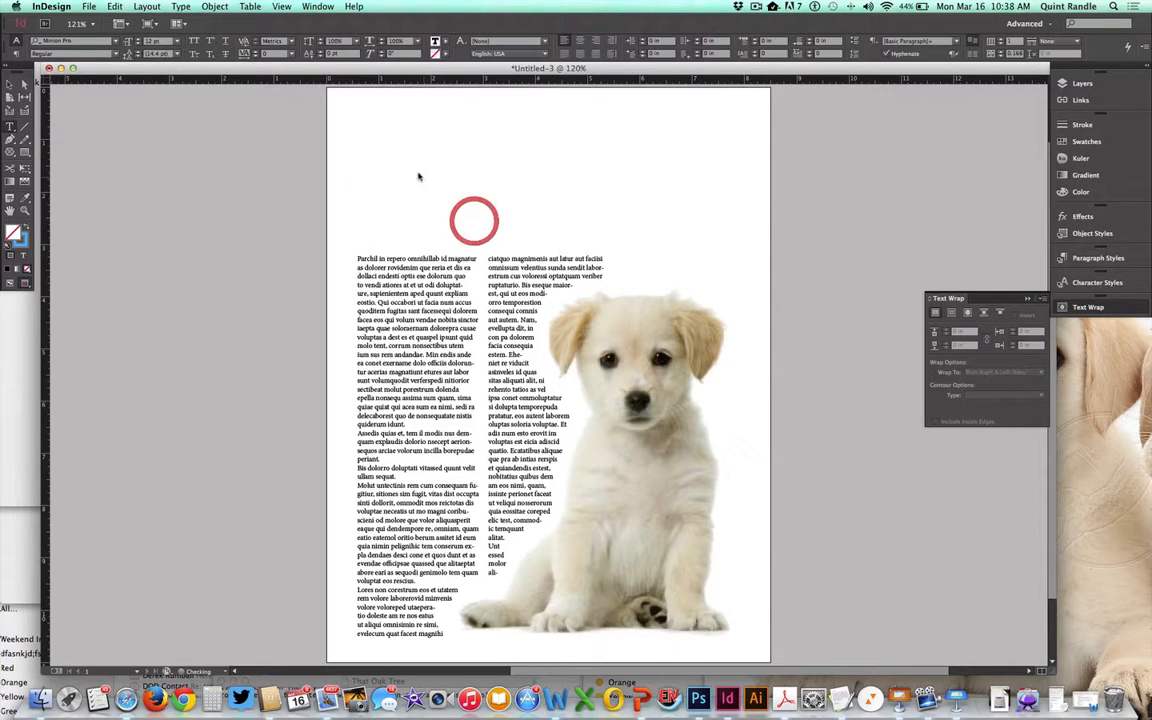
left_click(360, 144)
type("Sol")
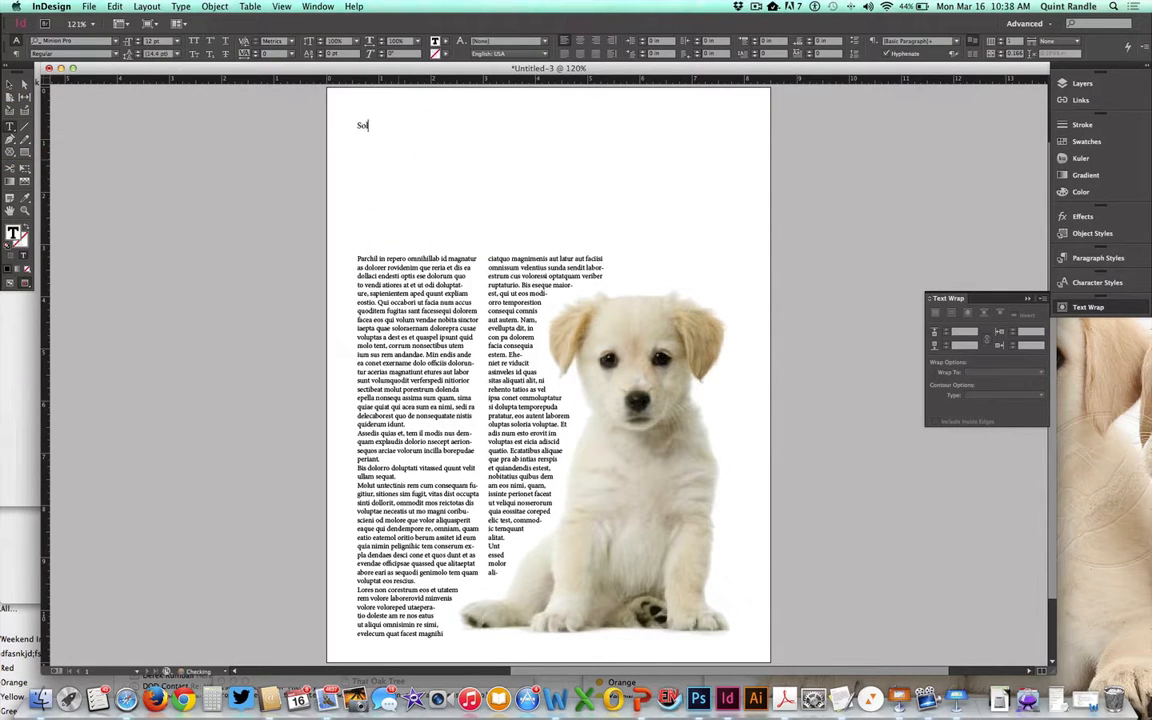
type("ving your puppies flea and tick problem")
- Enlarge the whole headline to 30 pt, make it bold and deselect it
key("super+a")
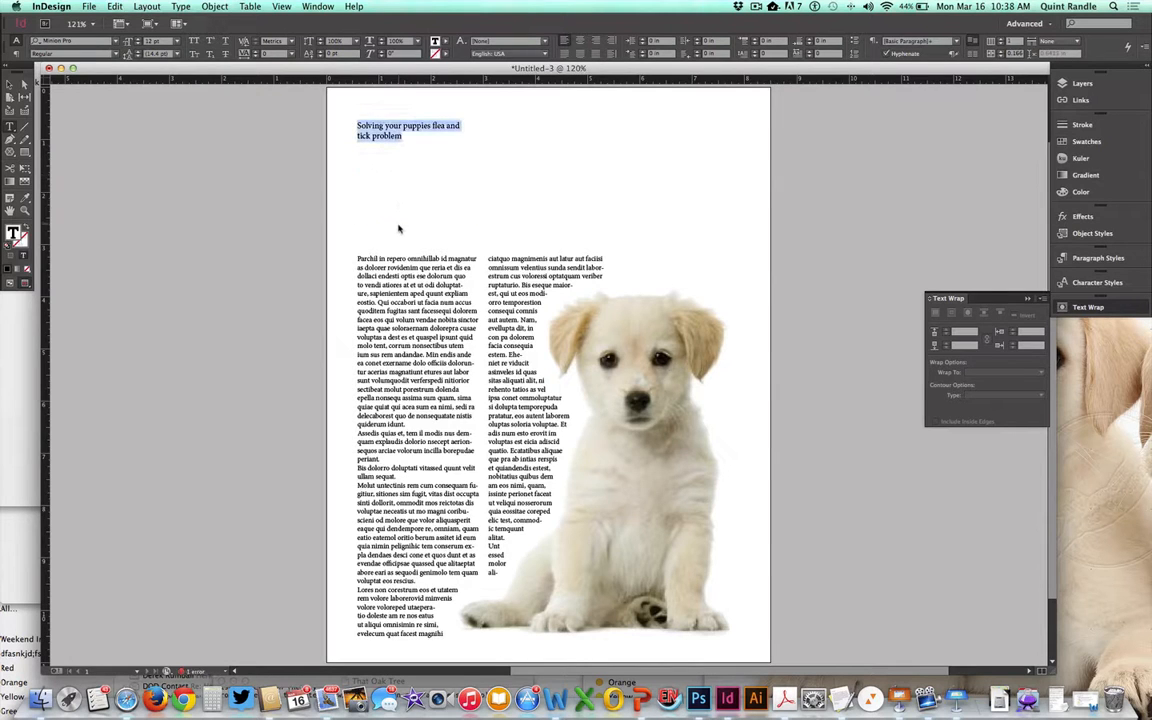
key("super+shift+period")
key("super+shift+period")
key("super+shift+period")
key("super+shift+period")
key("super+shift+period")
key("super+shift+period")
key("super+shift+period")
key("super+shift+period")
key("super+shift+period")
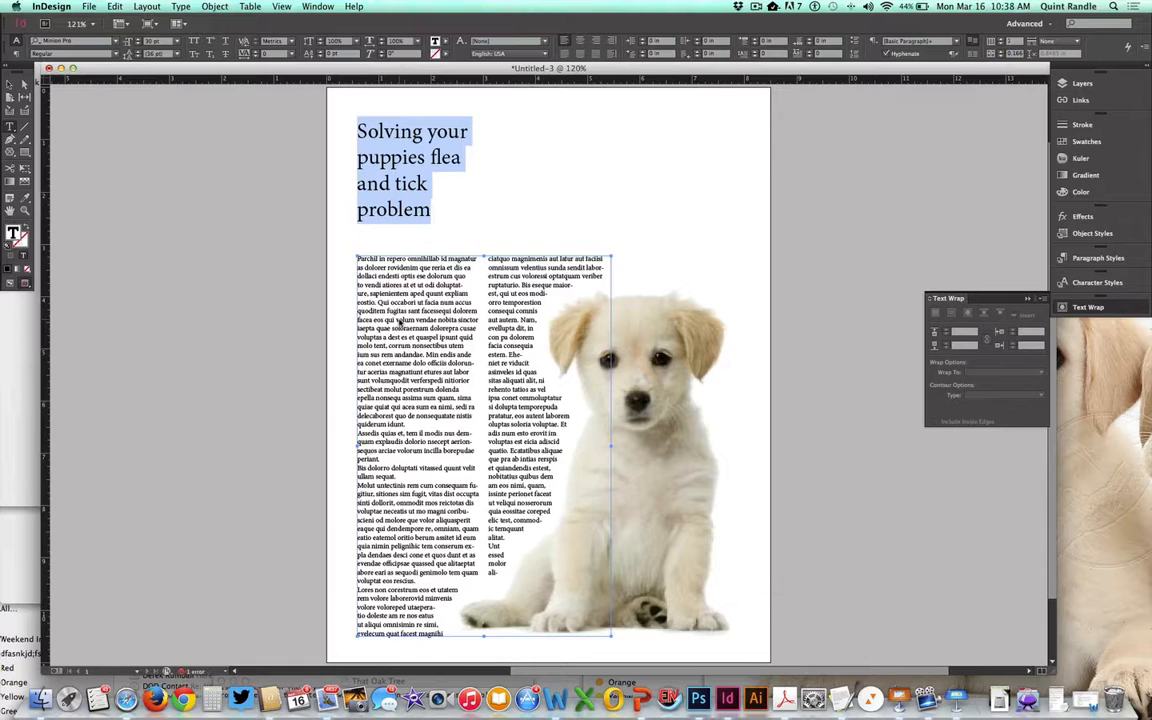
key("super+shift+b")
left_click(586, 172)
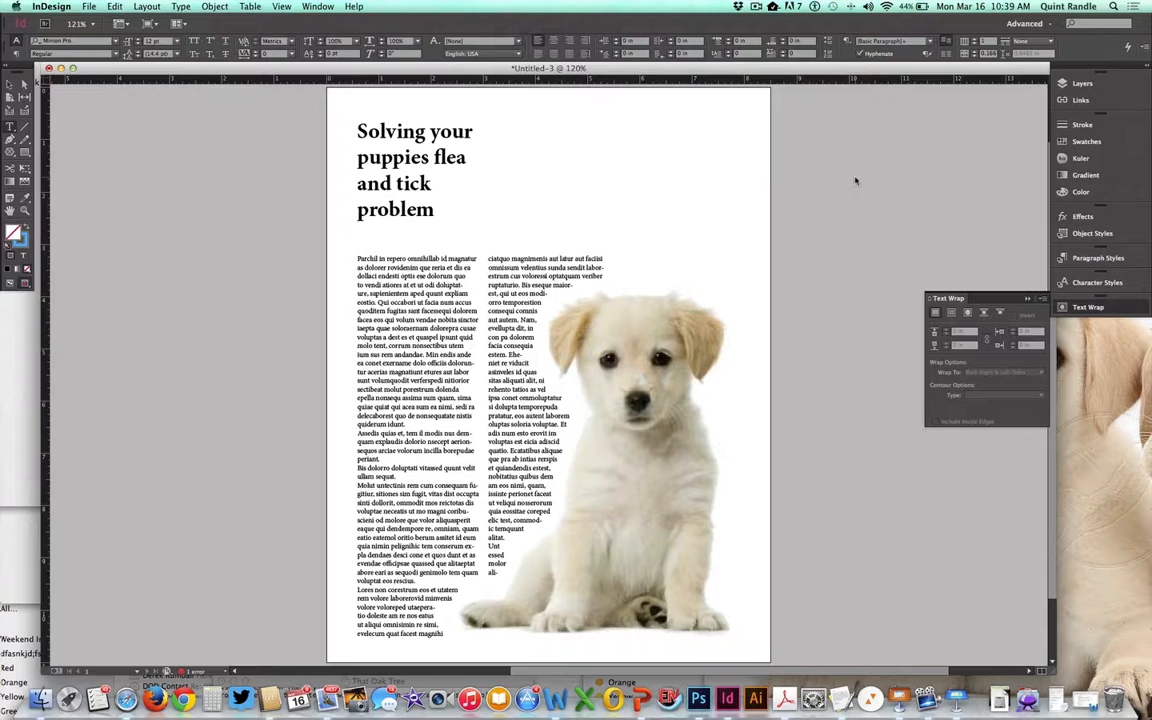
left_click(758, 7)
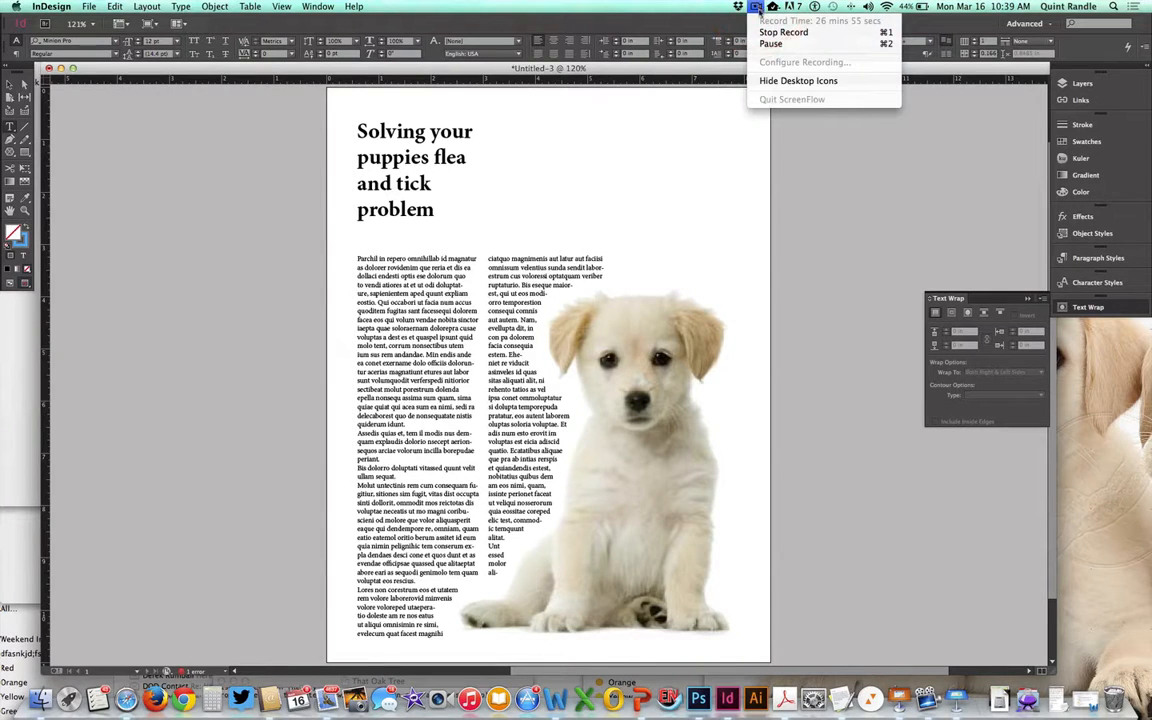